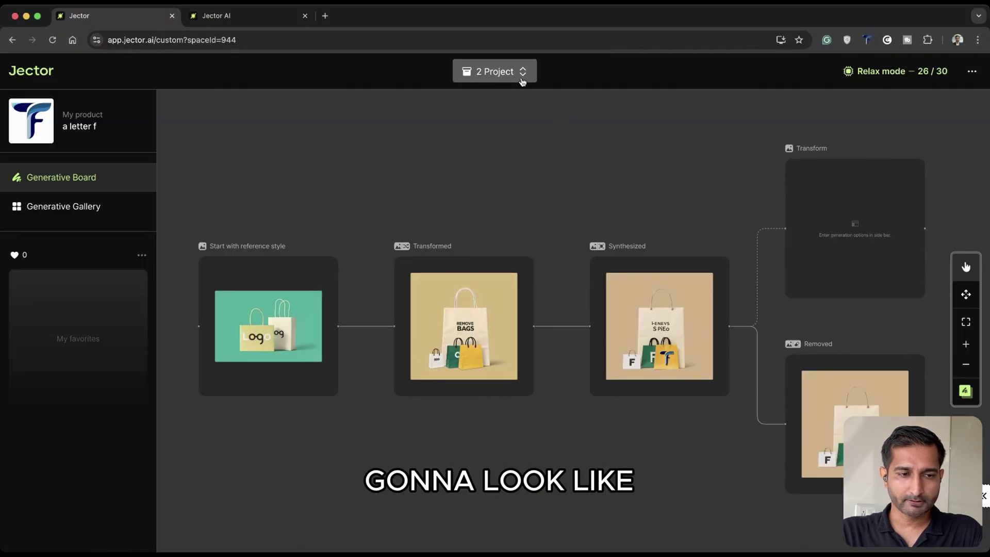
- Start a new project from the project list by uploading the two-pump-bottle photo
click(522, 83)
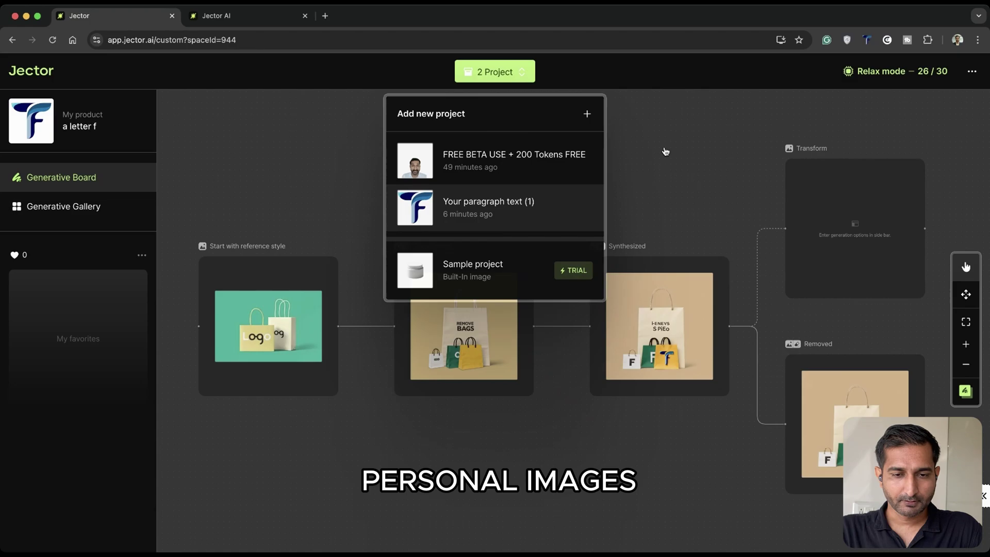
click(492, 74)
click(492, 75)
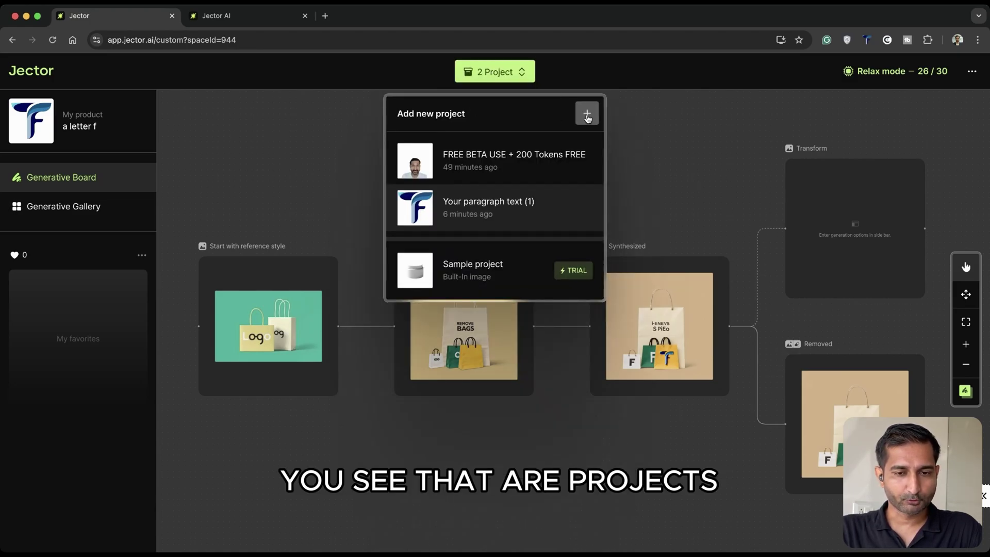
click(586, 114)
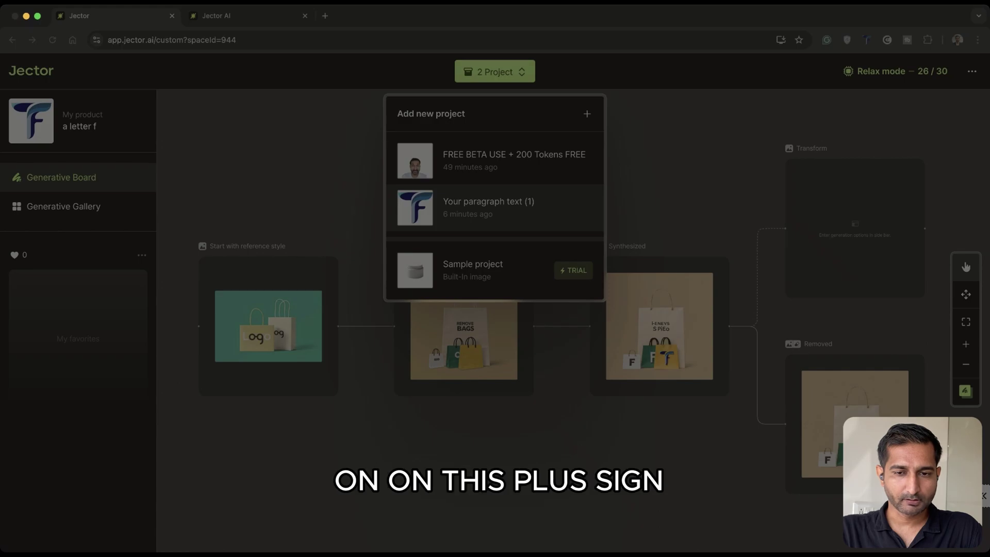
key(Return)
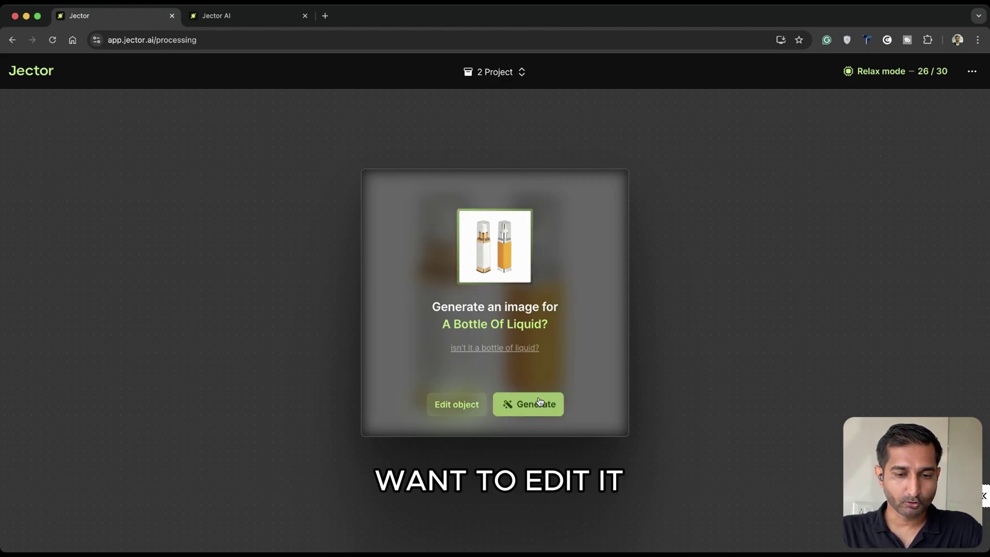
- Keep the bottle photo's framing unchanged in the crop editor and generate its board
click(462, 410)
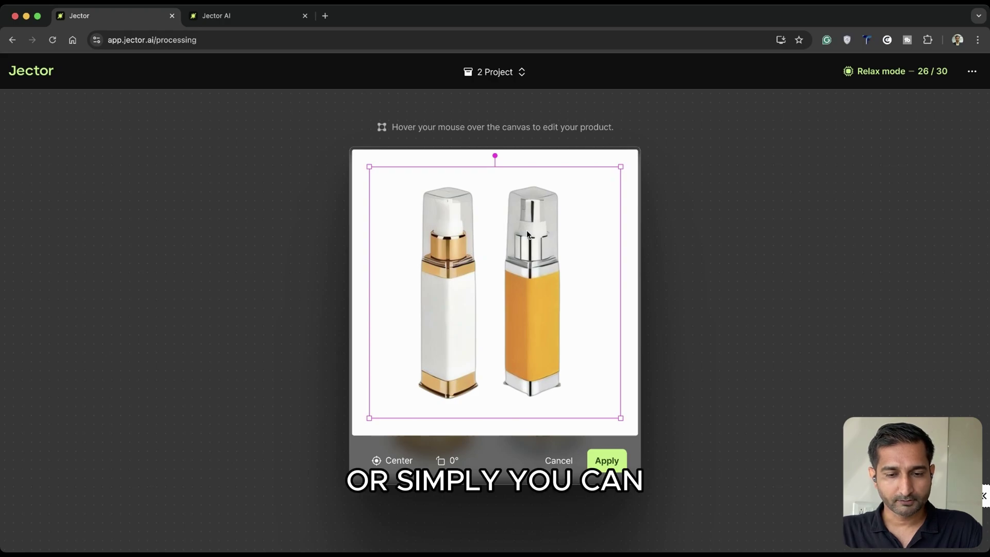
click(606, 461)
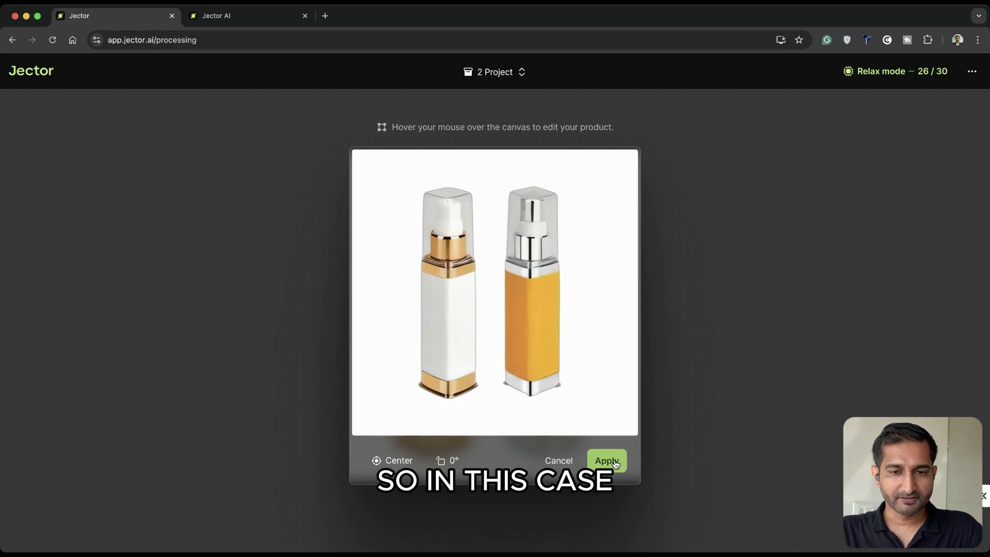
click(537, 410)
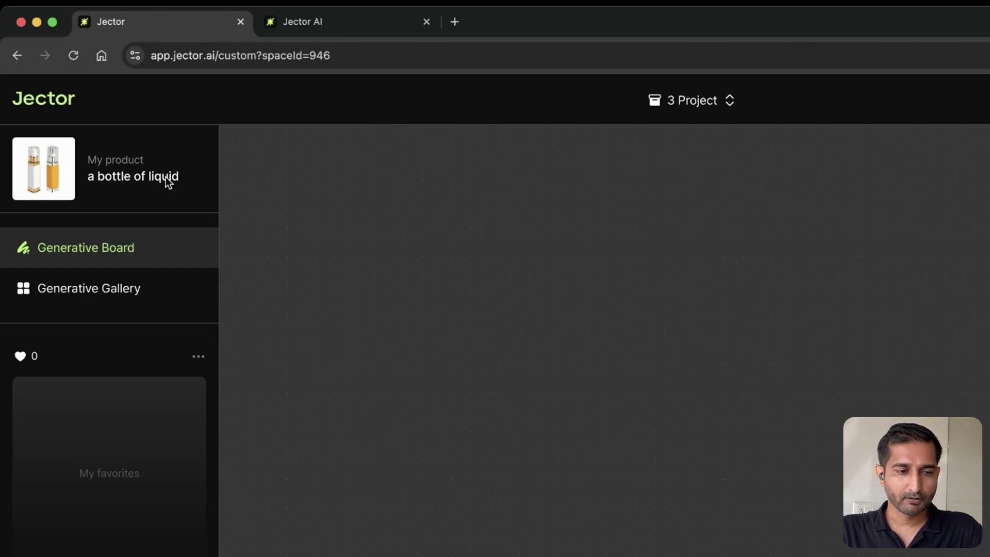
click(101, 291)
click(105, 260)
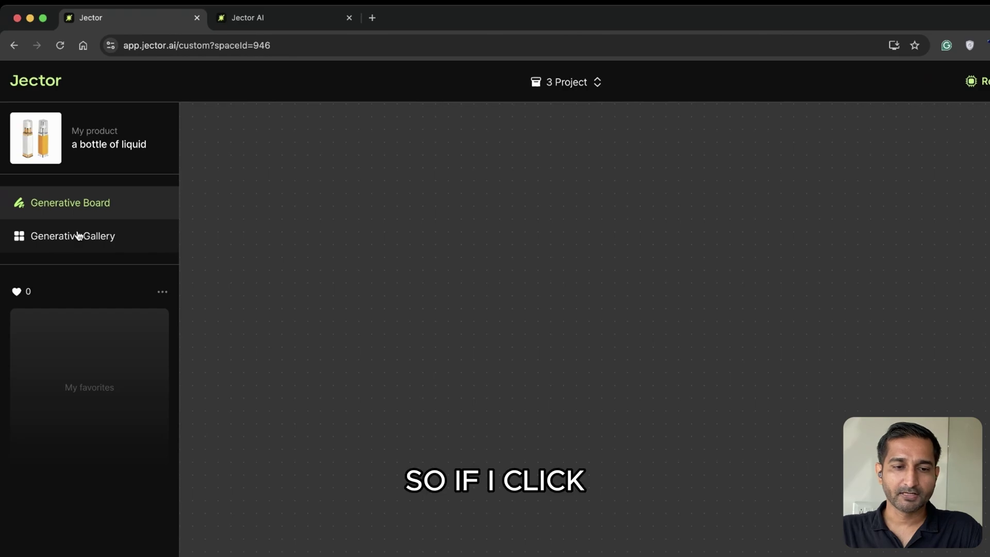
- Open the Generative Gallery and browse the themes down to Basic theme's Mountain View
click(78, 236)
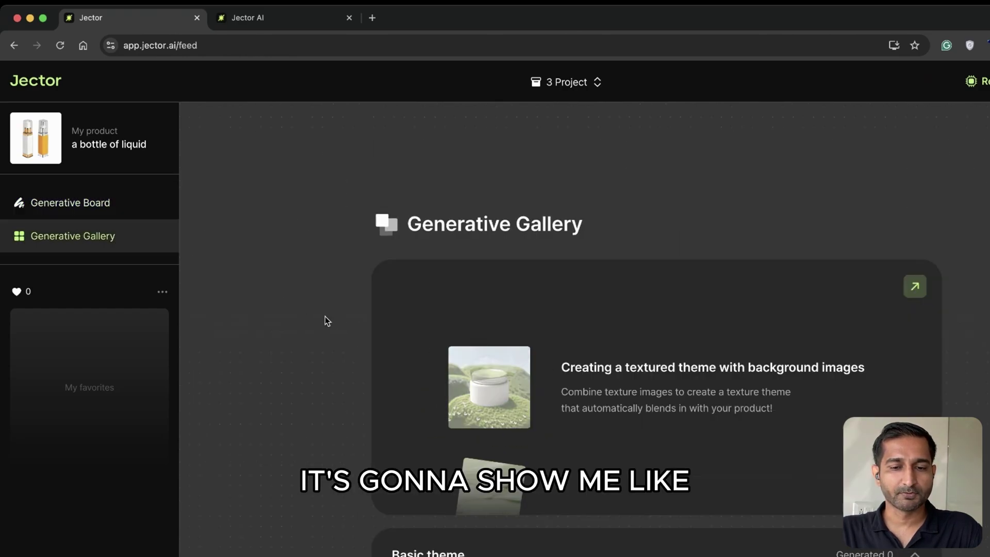
scroll(333, 346, down, 3)
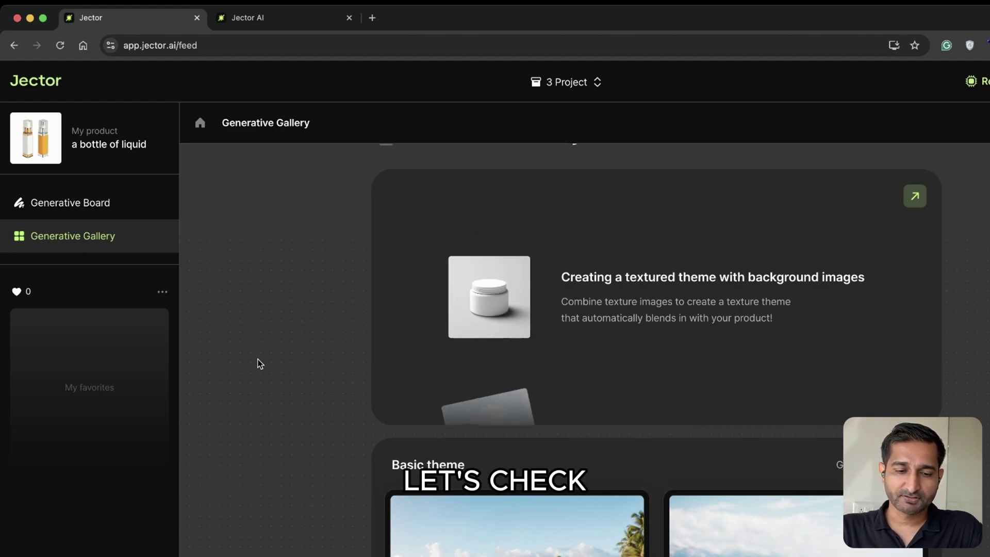
scroll(259, 363, down, 6)
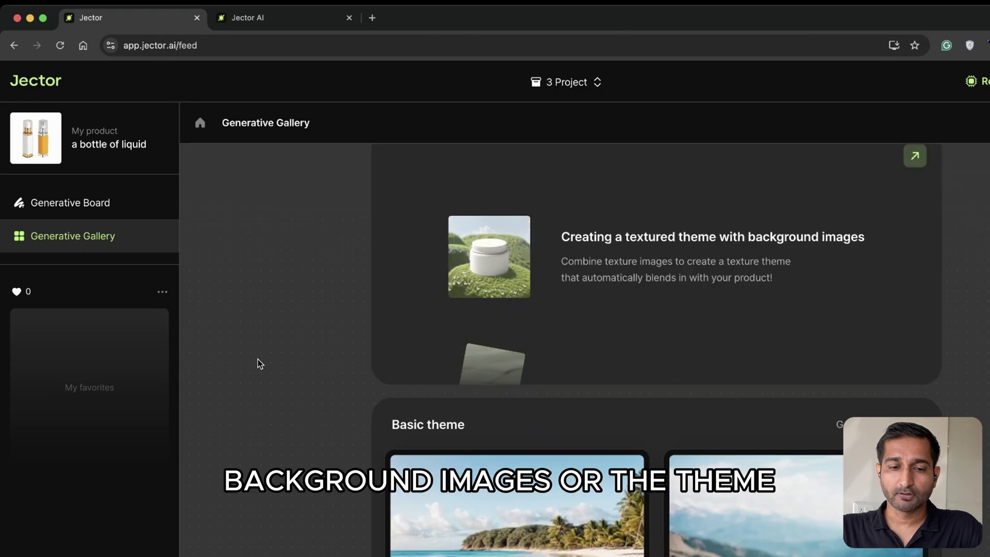
scroll(259, 364, down, 15)
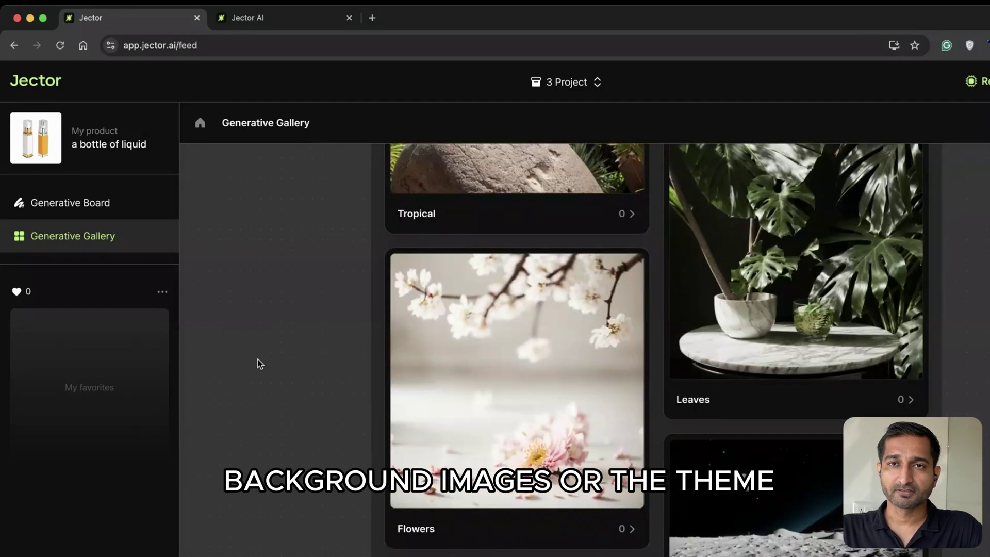
scroll(259, 363, up, 20)
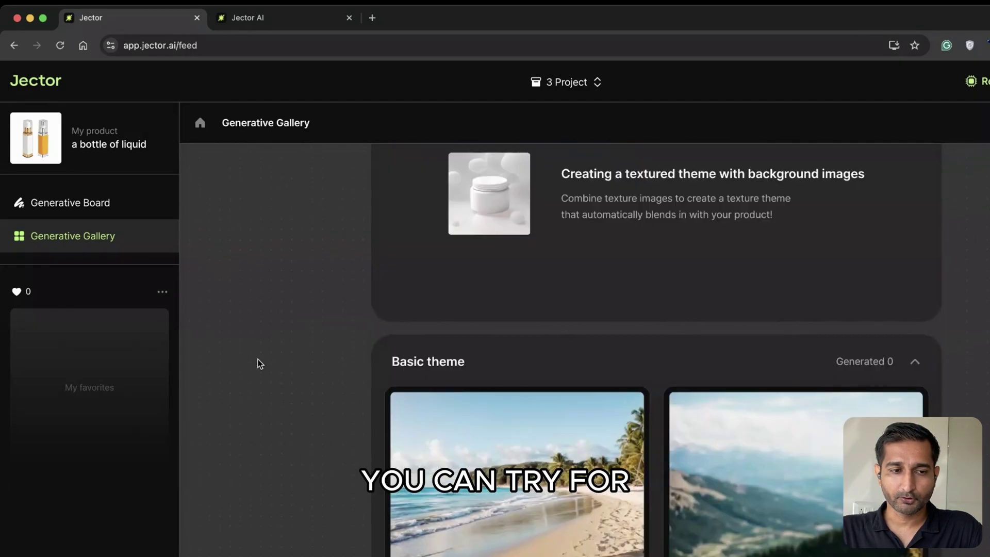
scroll(260, 364, down, 2)
scroll(259, 364, down, 4)
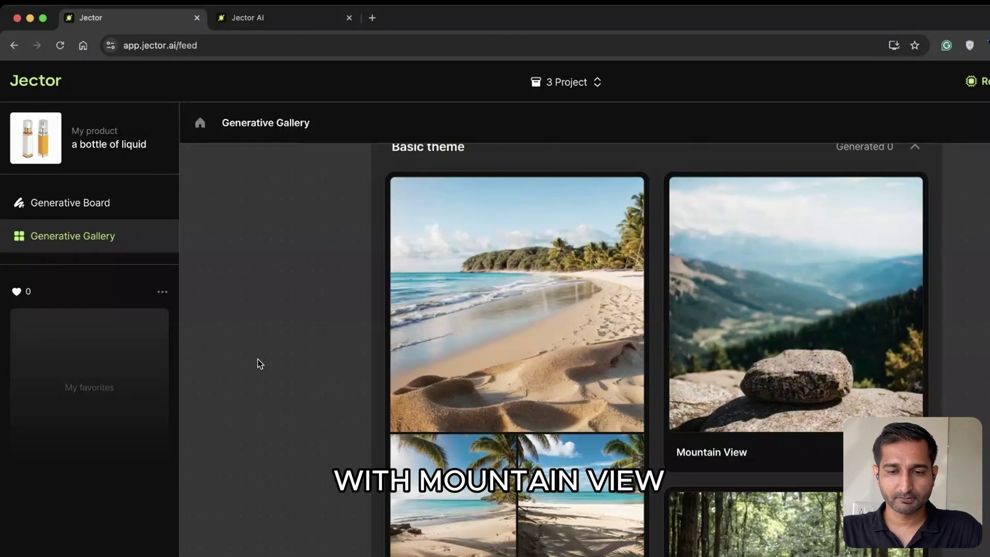
- Generate the bottles in the Mountain View theme and review the rocky mountain results
click(772, 273)
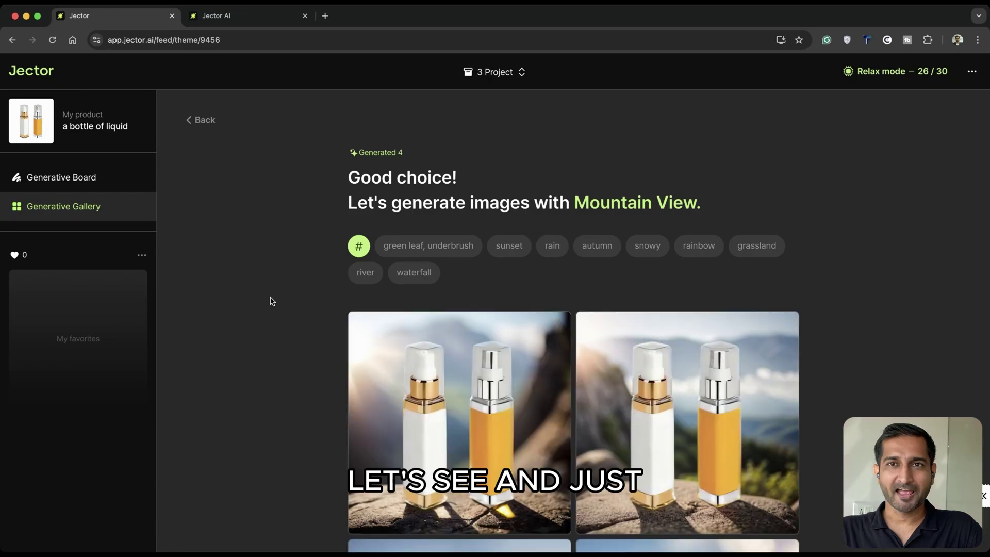
scroll(271, 301, down, 5)
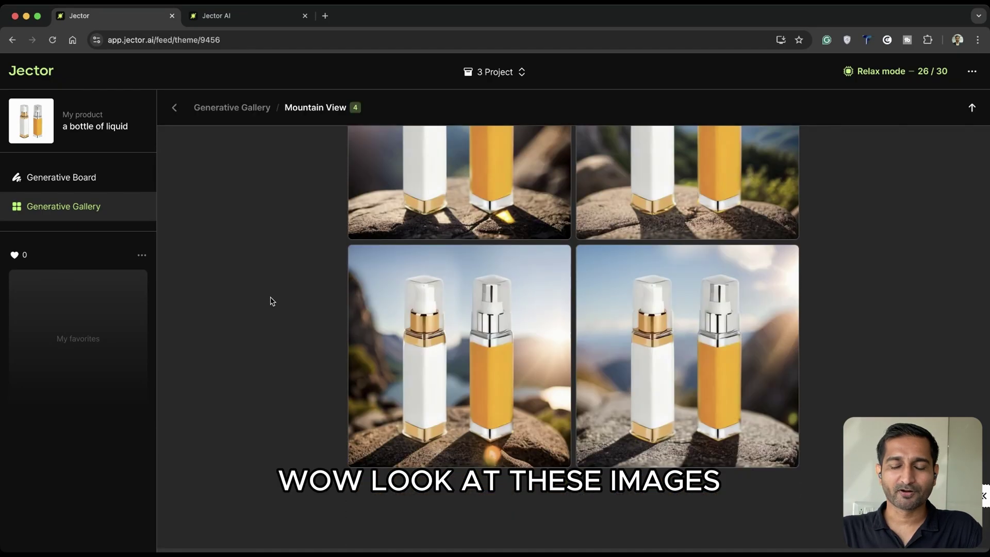
scroll(272, 301, up, 2)
scroll(272, 301, down, 1)
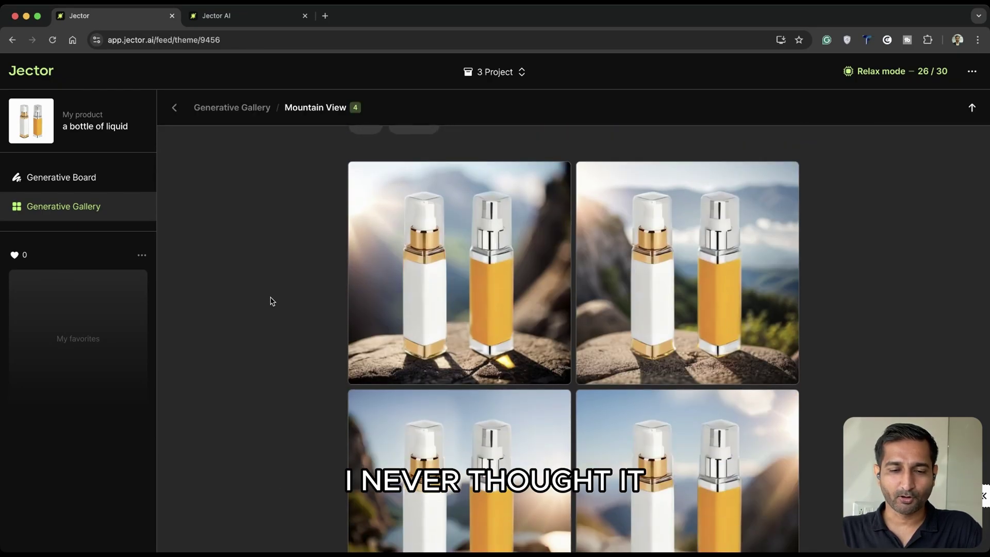
scroll(272, 301, down, 1)
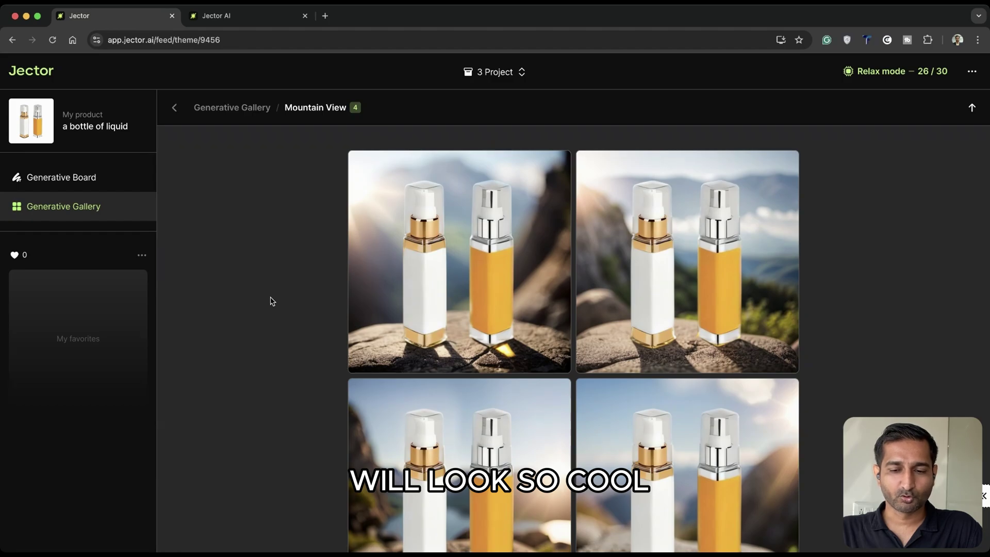
scroll(272, 301, down, 2)
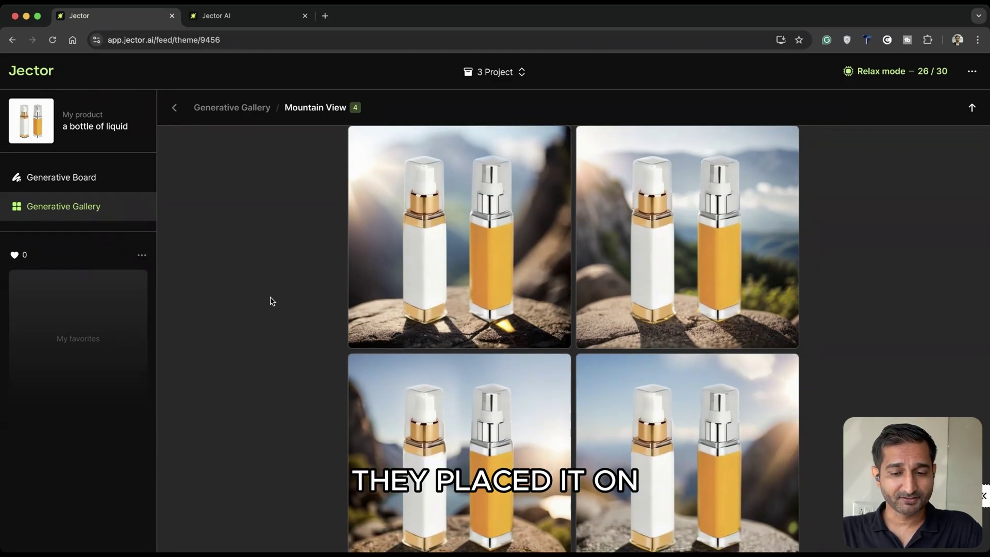
scroll(272, 301, down, 3)
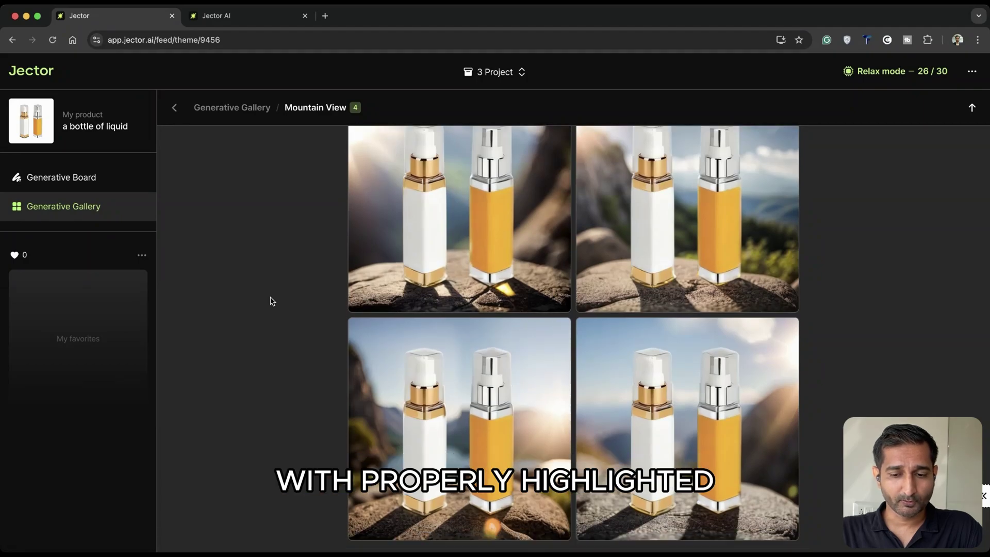
scroll(272, 301, up, 2)
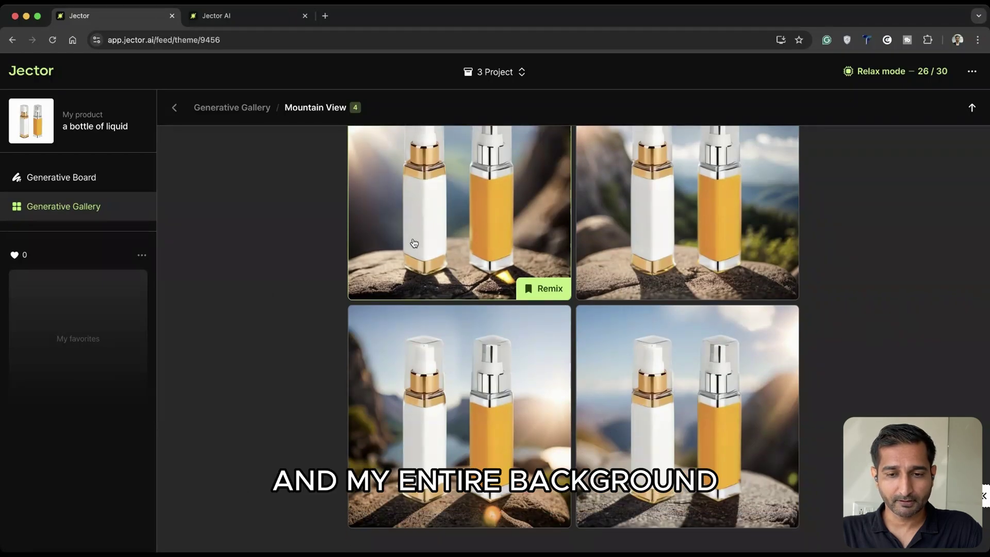
scroll(412, 243, down, 1)
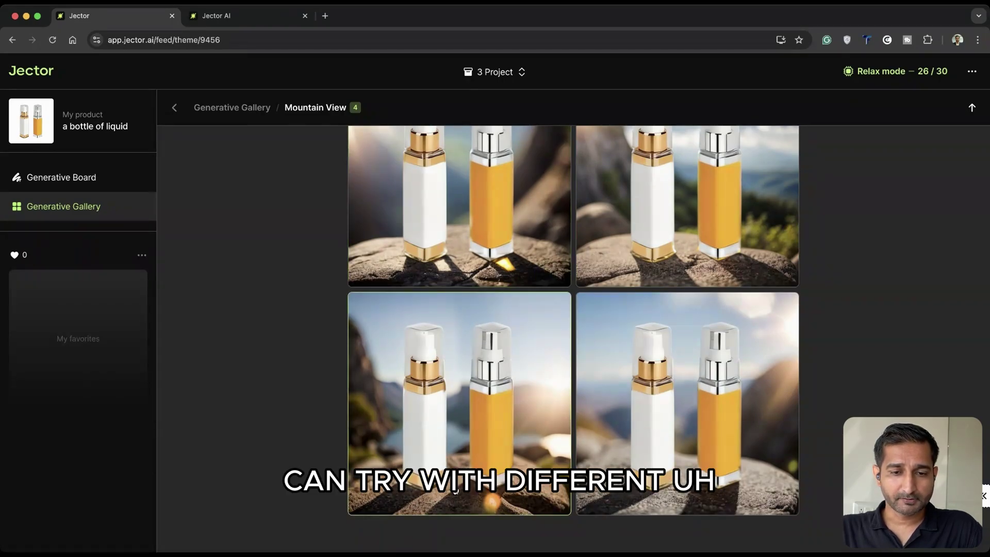
scroll(461, 239, up, 5)
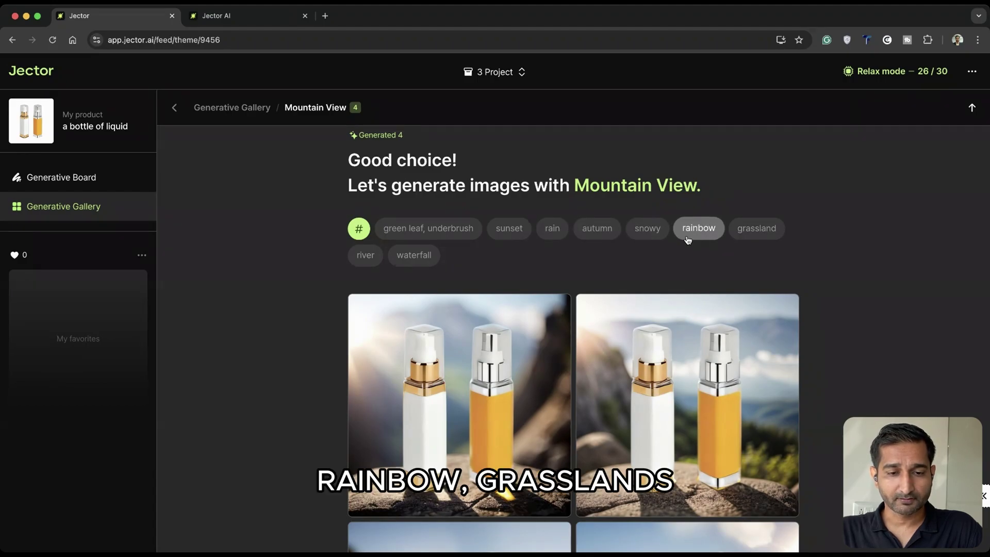
scroll(884, 398, down, 1)
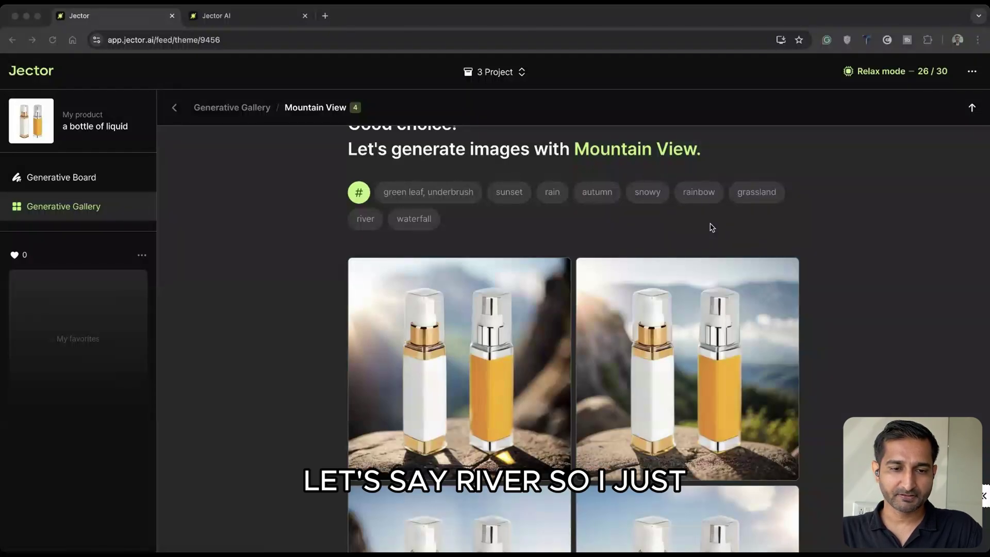
- Remix a Mountain View bottle image to add lakeside variations, raising the count to 10
click(365, 218)
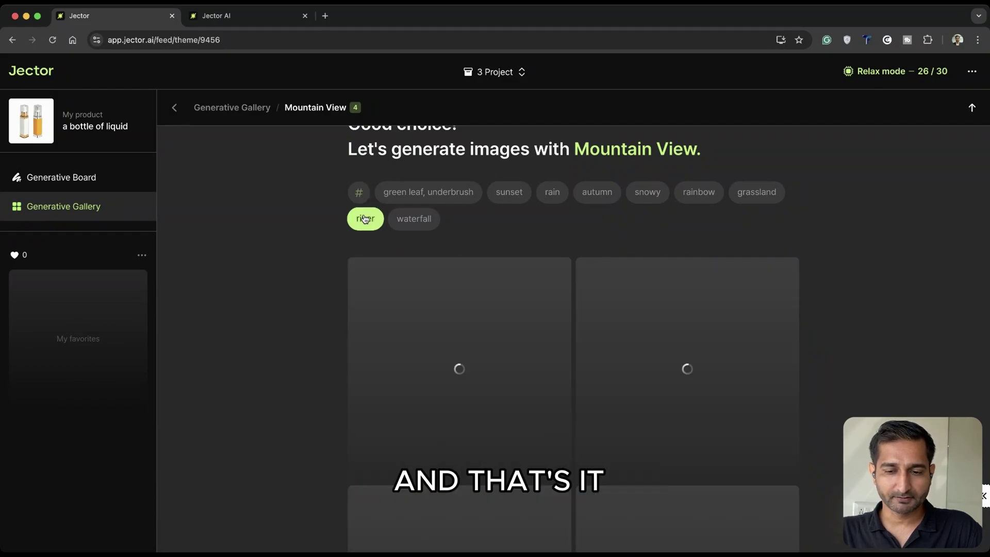
scroll(737, 232, down, 3)
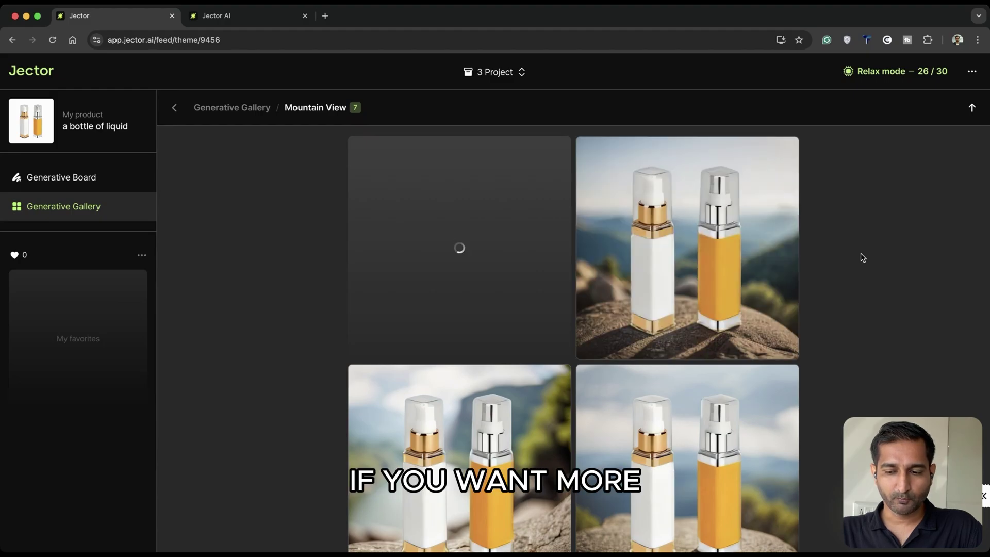
scroll(863, 257, down, 3)
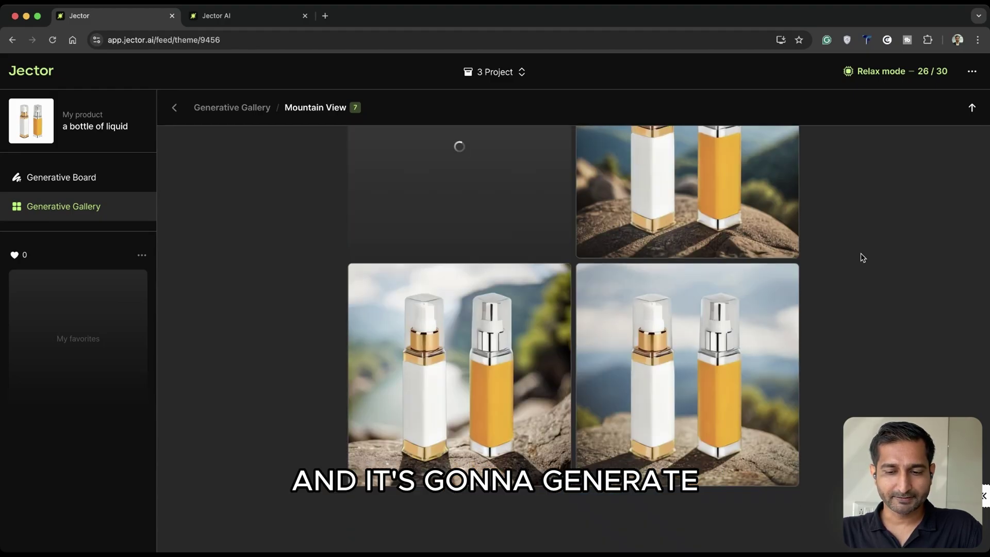
scroll(863, 258, up, 2)
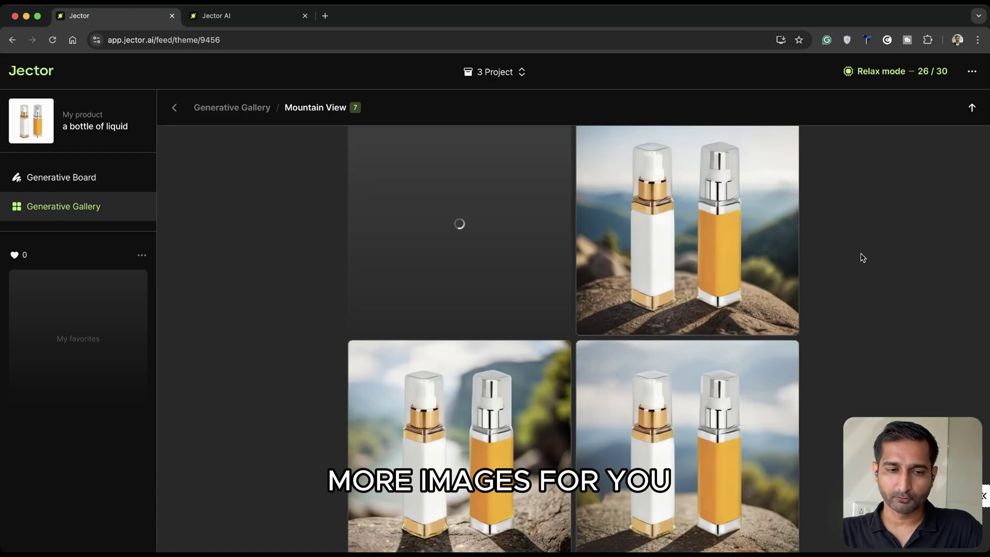
scroll(863, 258, down, 2)
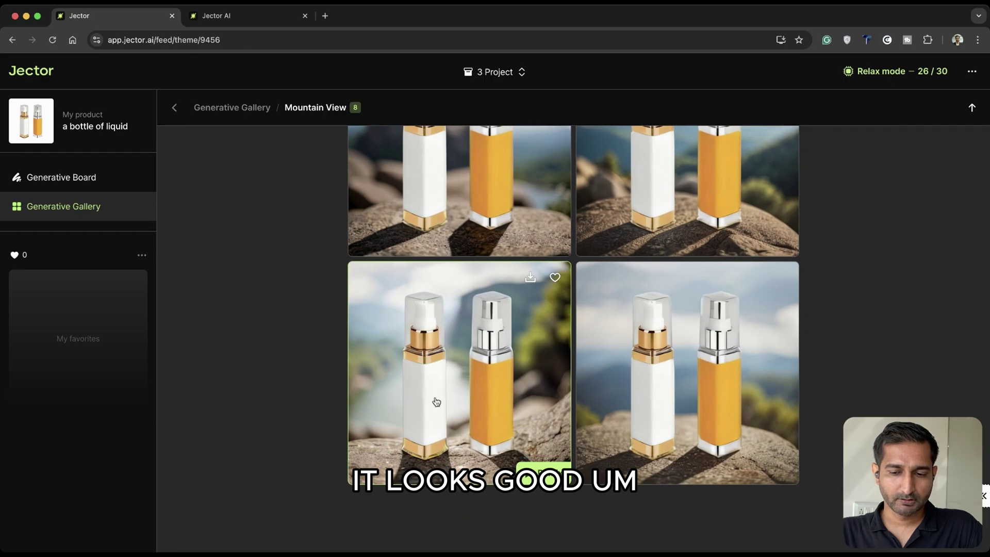
scroll(436, 402, up, 1)
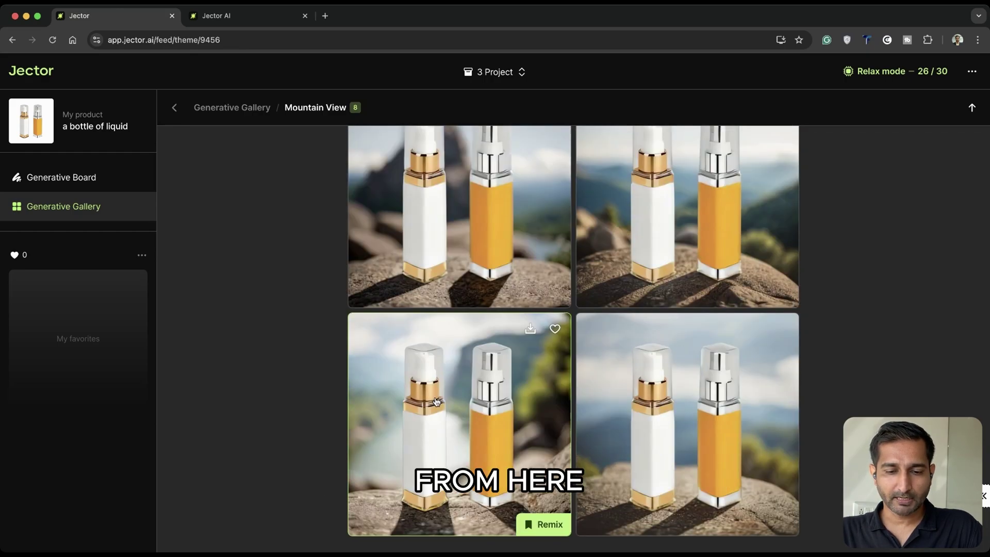
scroll(773, 521, down, 2)
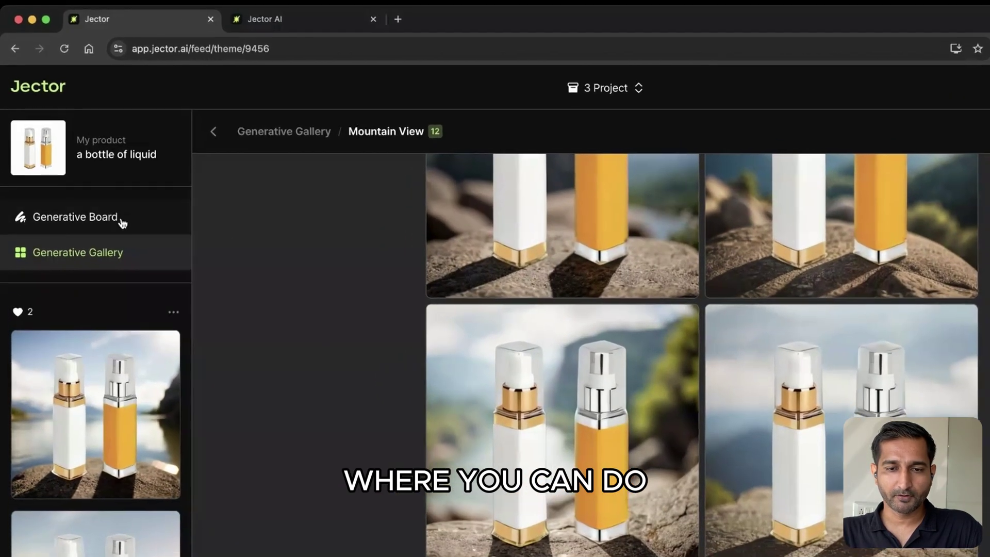
- Add an empty 'Start with prompt' slot to the Generative Board
click(107, 200)
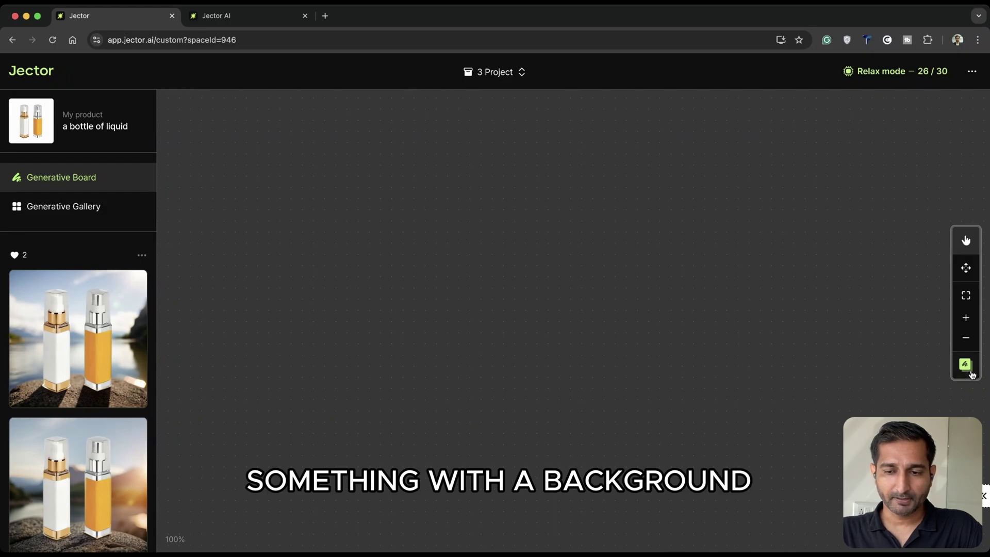
click(965, 364)
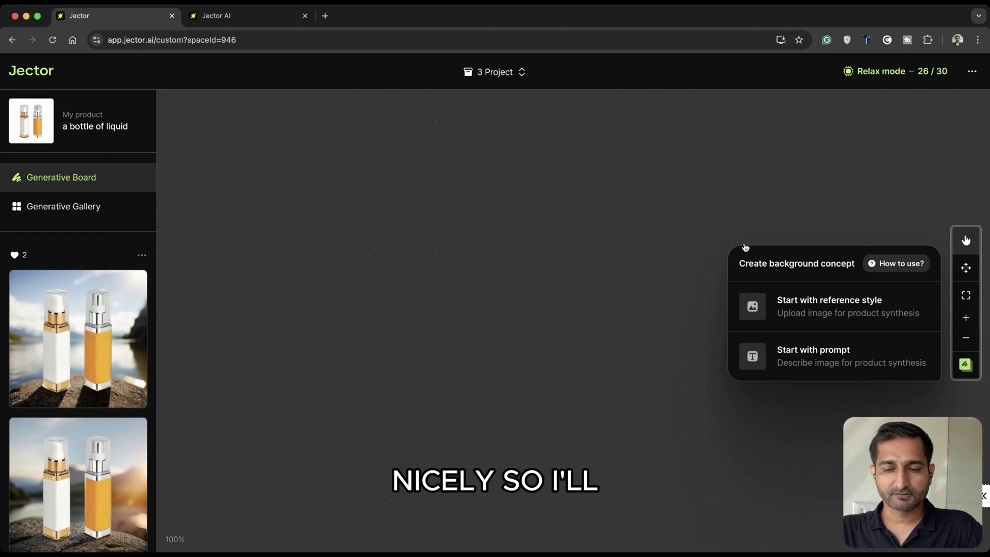
click(846, 361)
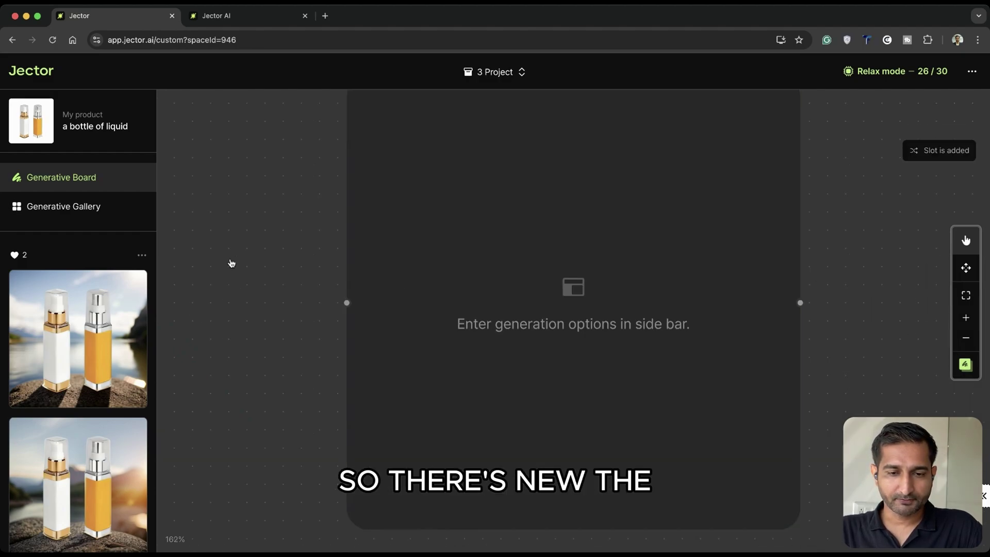
- Select the new slot and bring up its prompt field with the Prompt assets panel
scroll(497, 300, down, 10)
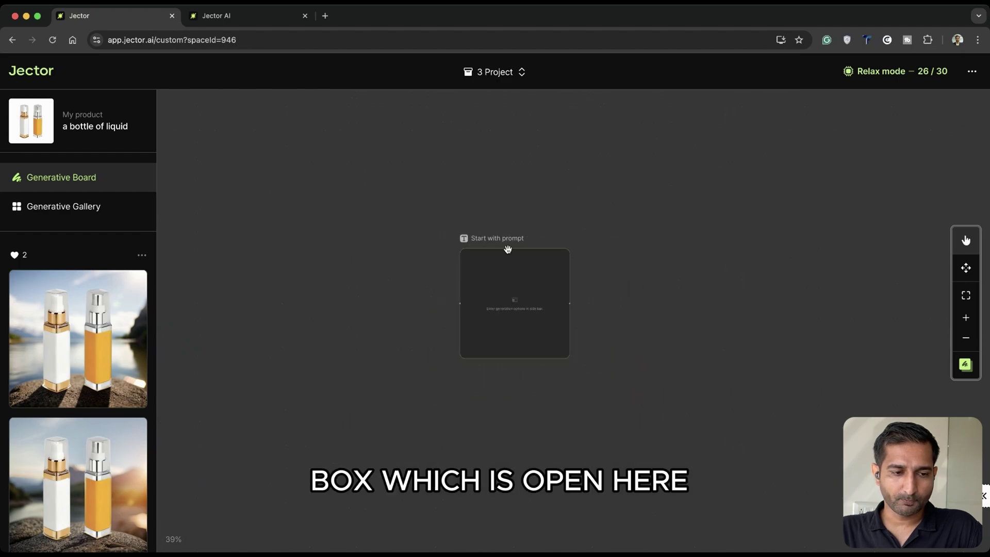
click(516, 291)
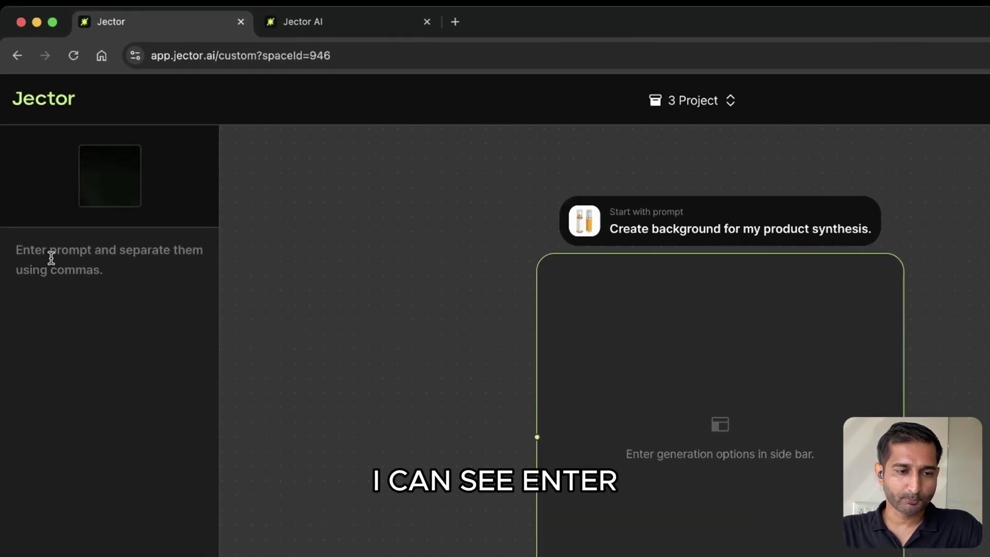
click(46, 257)
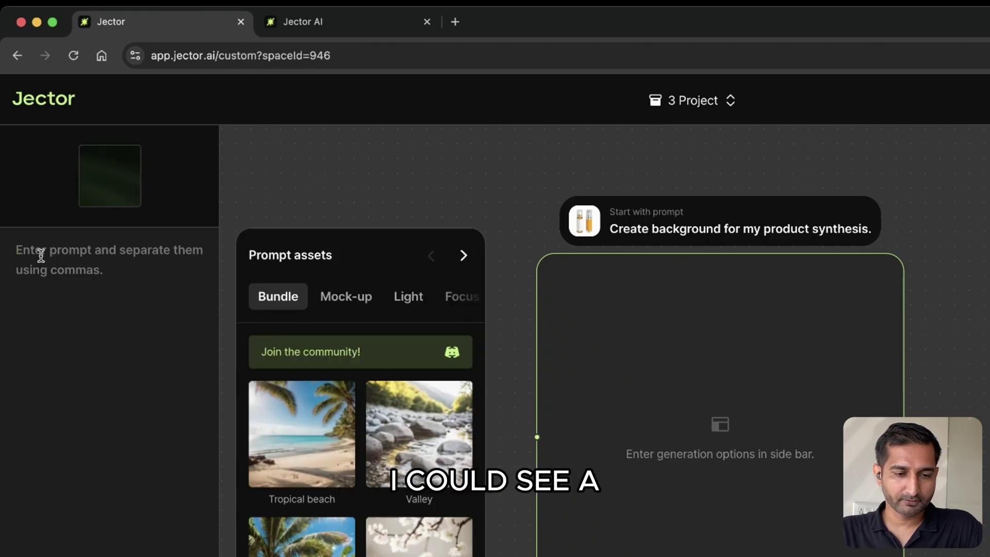
scroll(427, 495, down, 6)
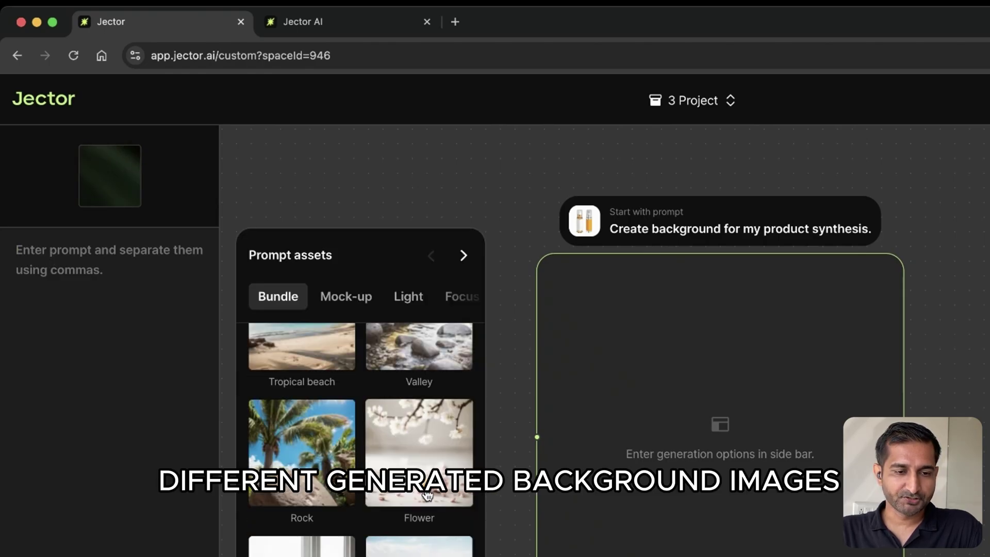
scroll(426, 494, up, 6)
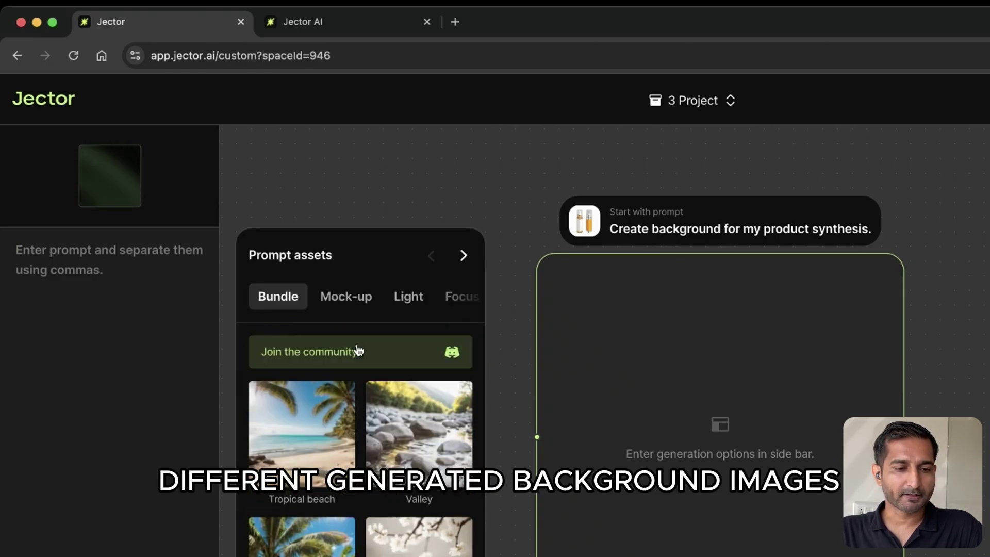
- Insert 'a cup' from the Mock-up assets as the prompt's subject
click(345, 297)
scroll(412, 413, down, 3)
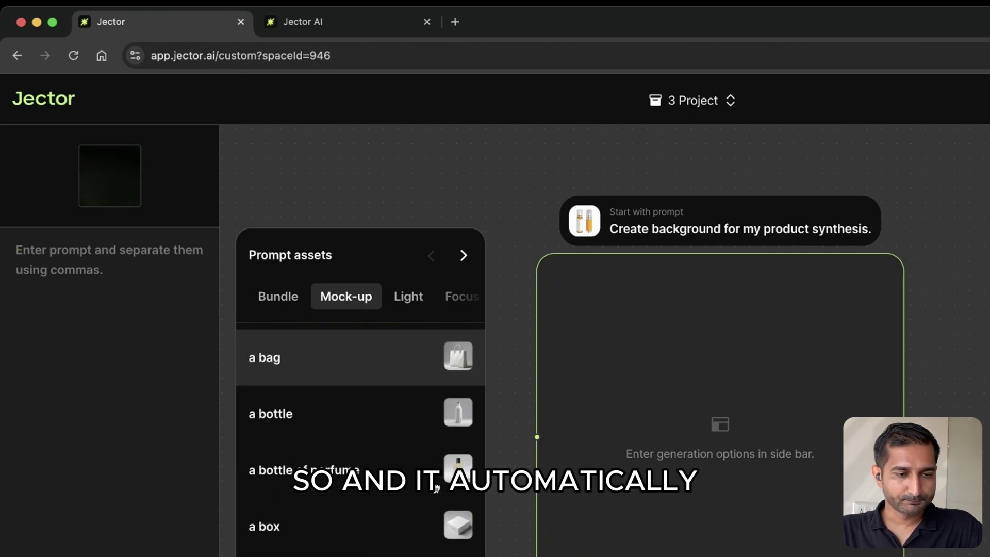
click(409, 296)
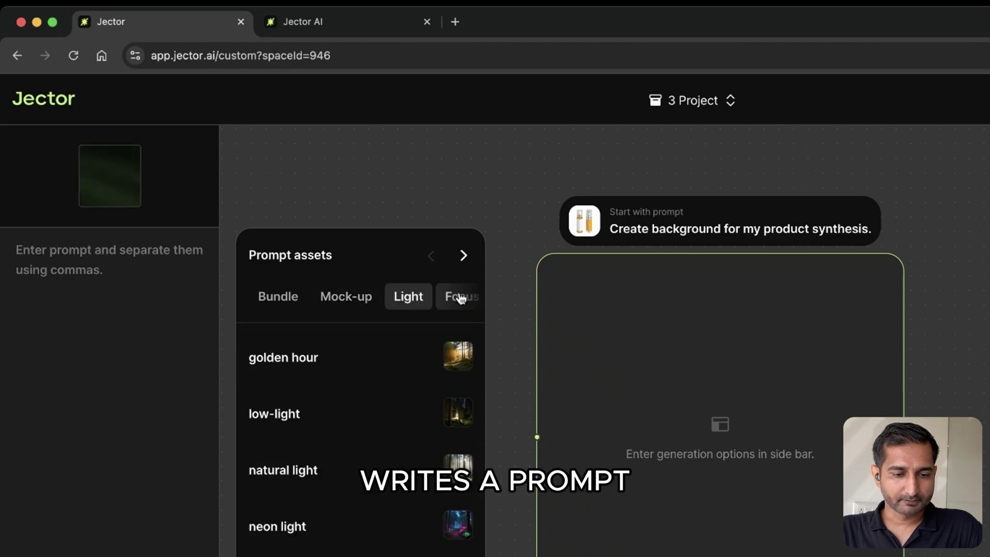
click(359, 300)
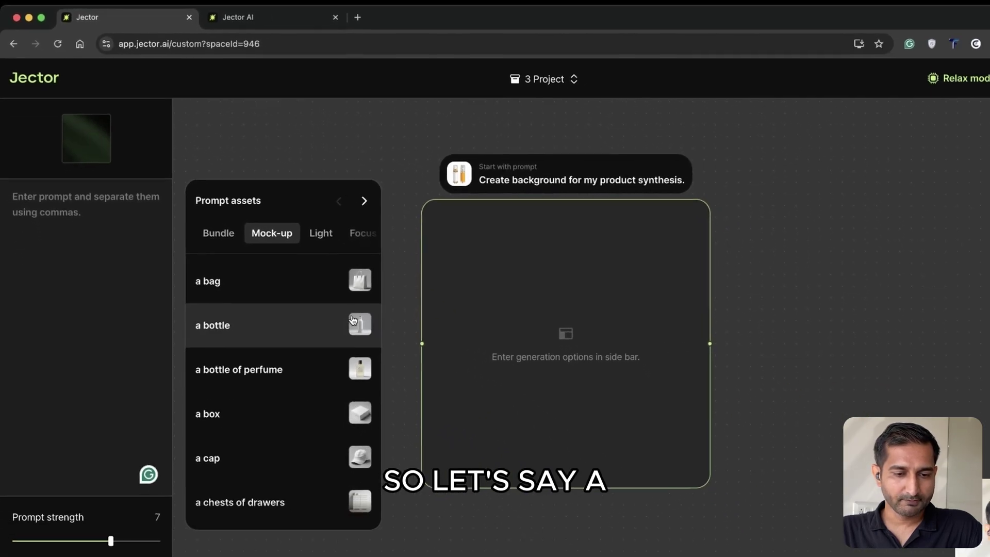
scroll(332, 361, down, 3)
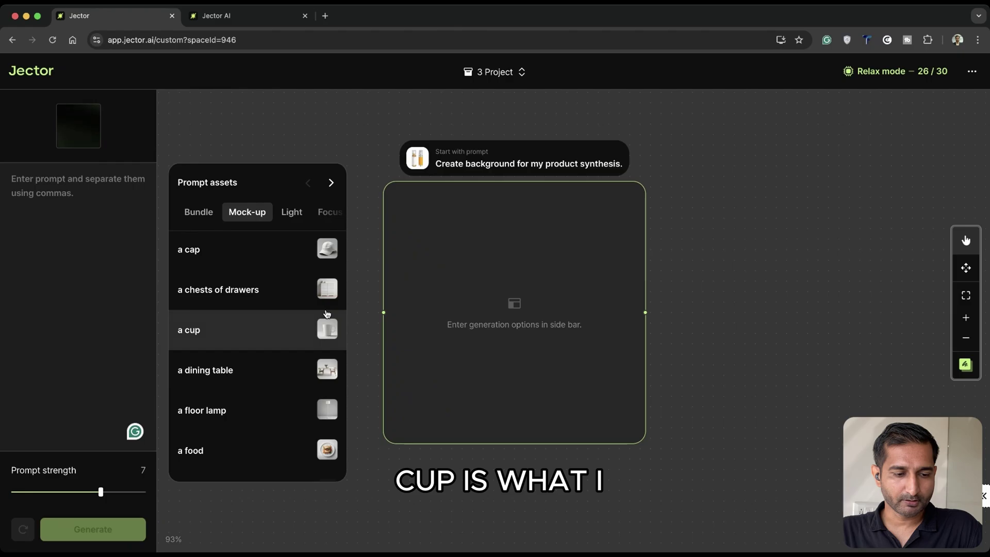
click(327, 328)
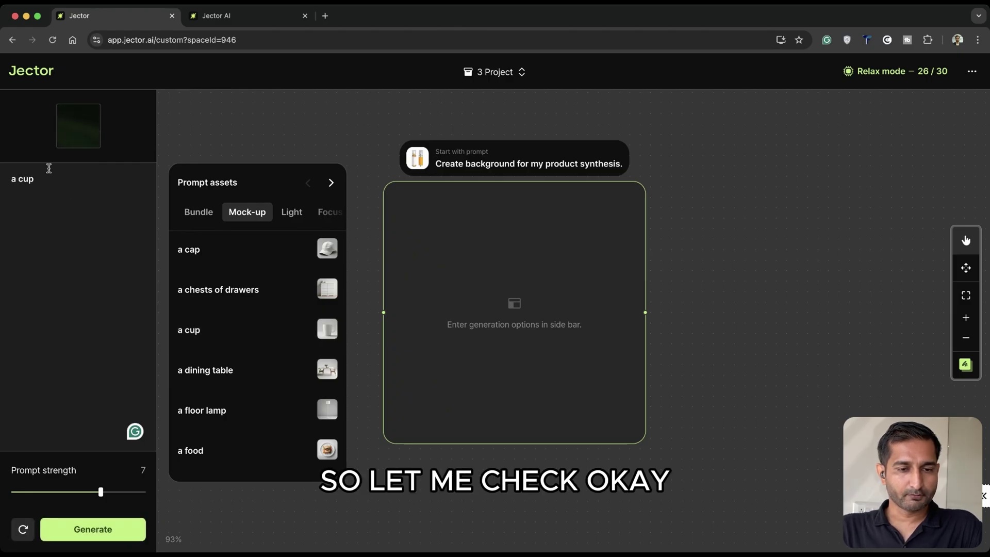
click(198, 212)
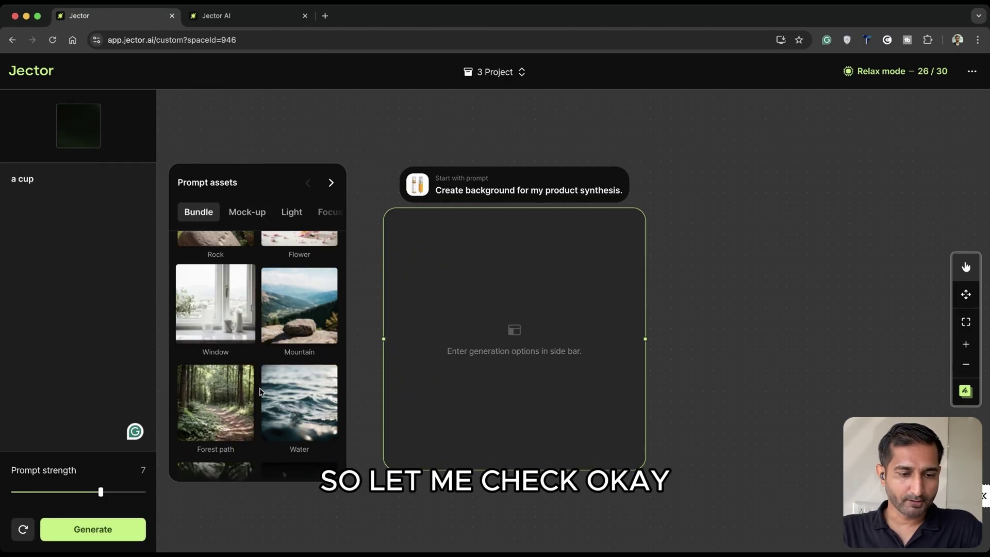
scroll(260, 392, down, 5)
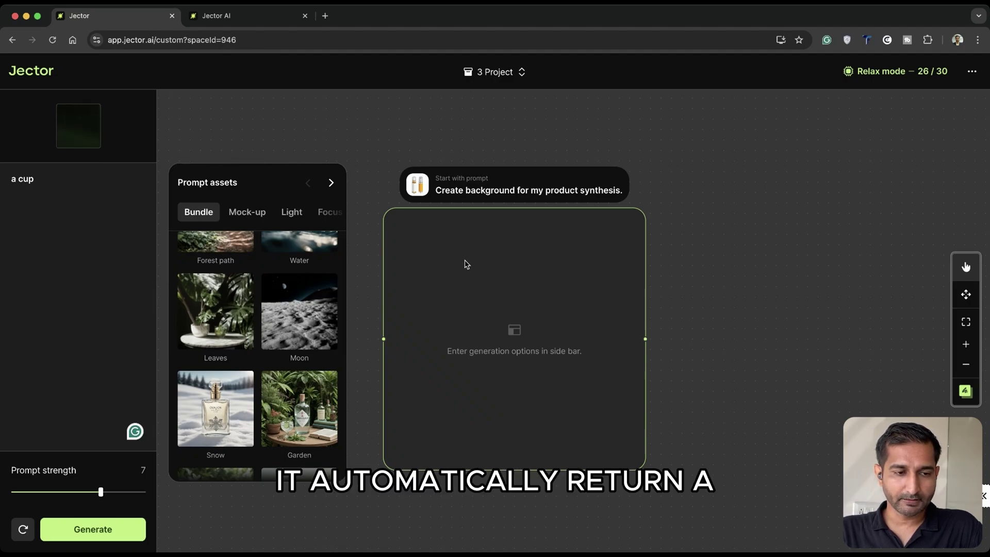
- Append the Leaves bundle and 'high quality' to the prompt, then generate the leaf-cup-on-marble background
click(221, 328)
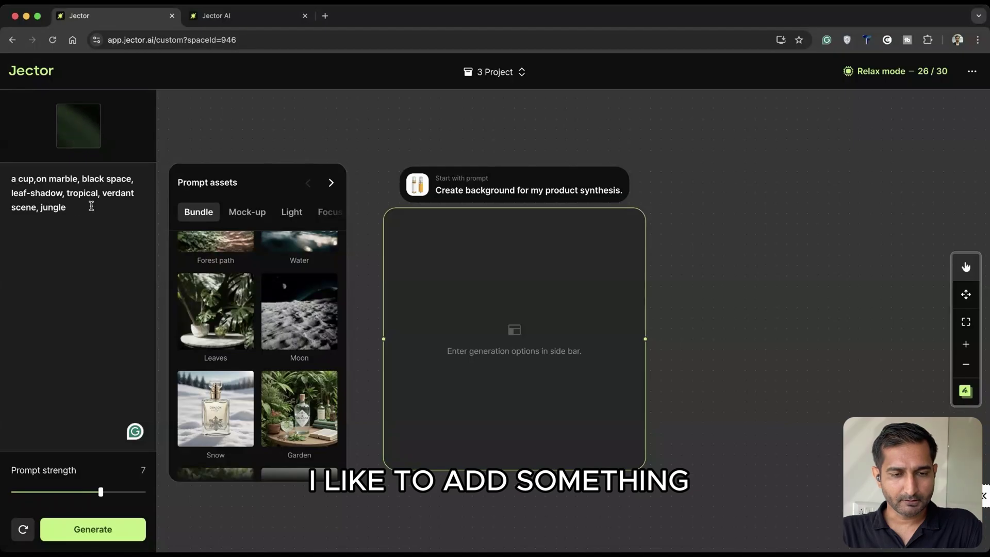
click(91, 208)
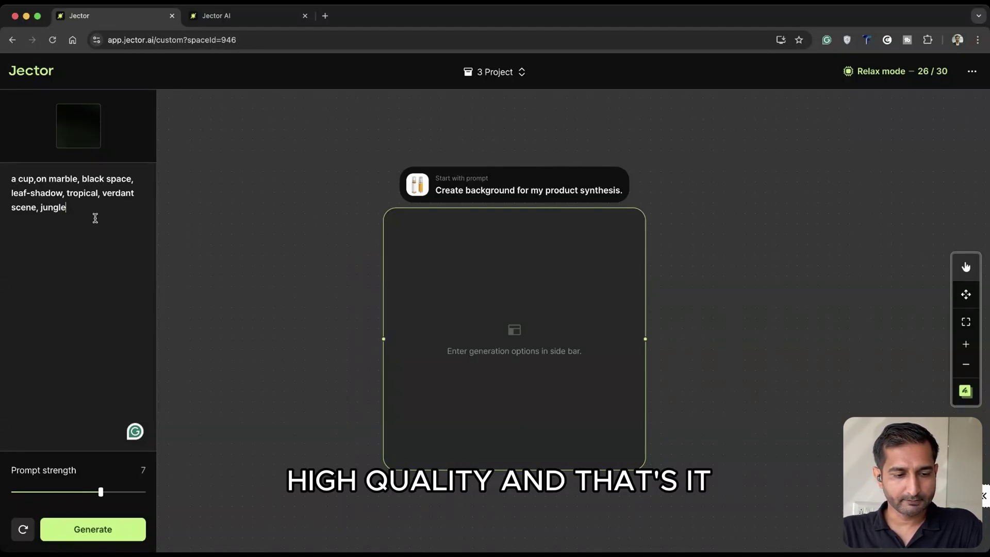
text(high quality)
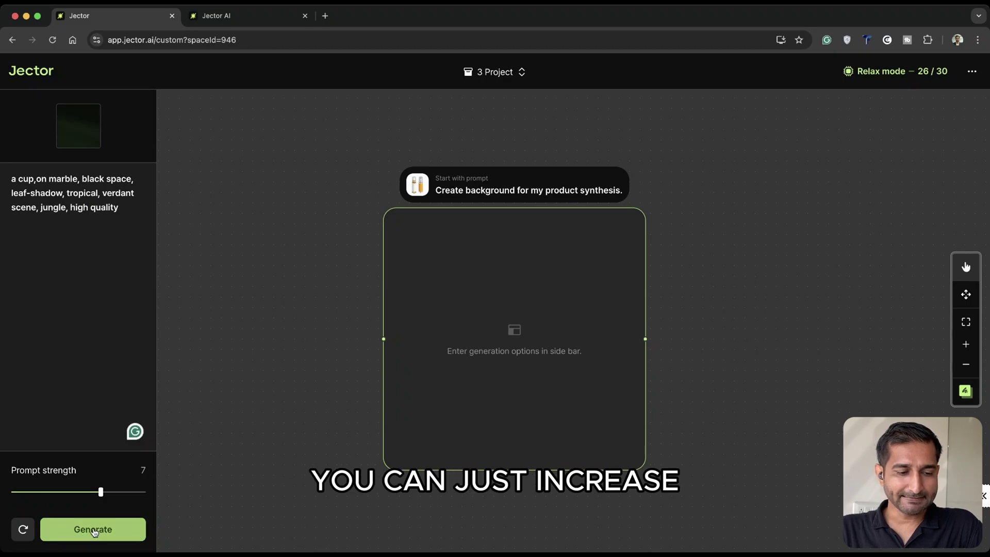
mouse_move(86, 471)
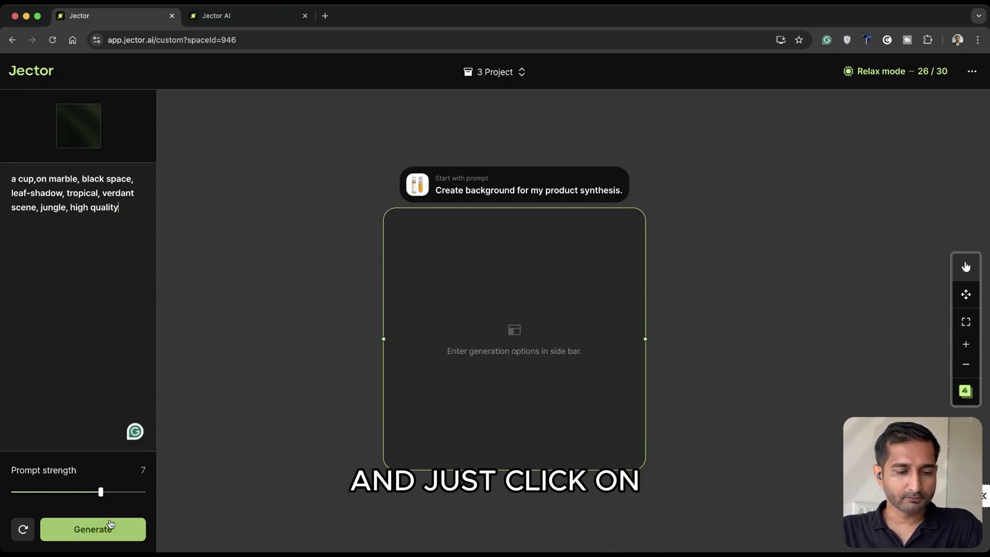
click(110, 524)
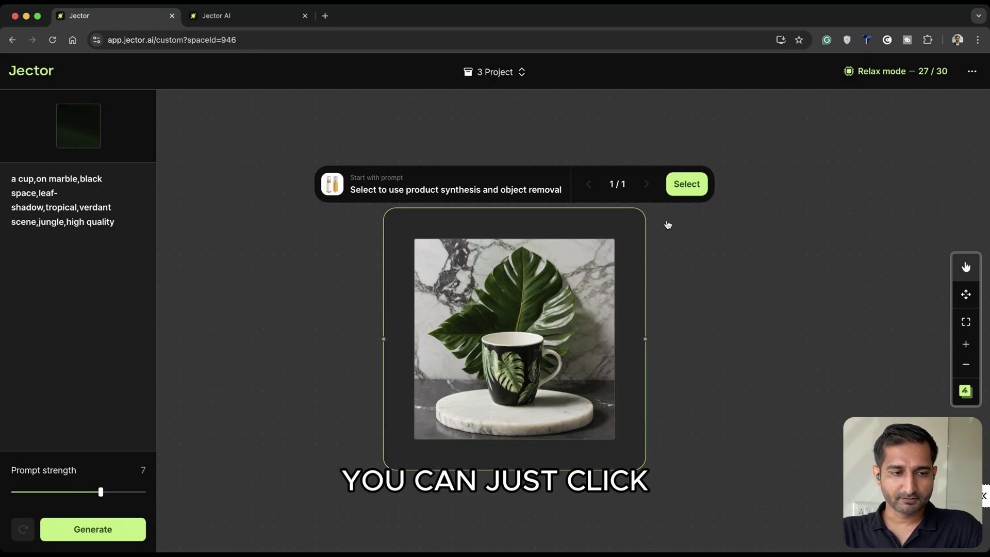
- Generate the Garden bundle scene of a gin bottle, herbs and open book, and select it
click(77, 179)
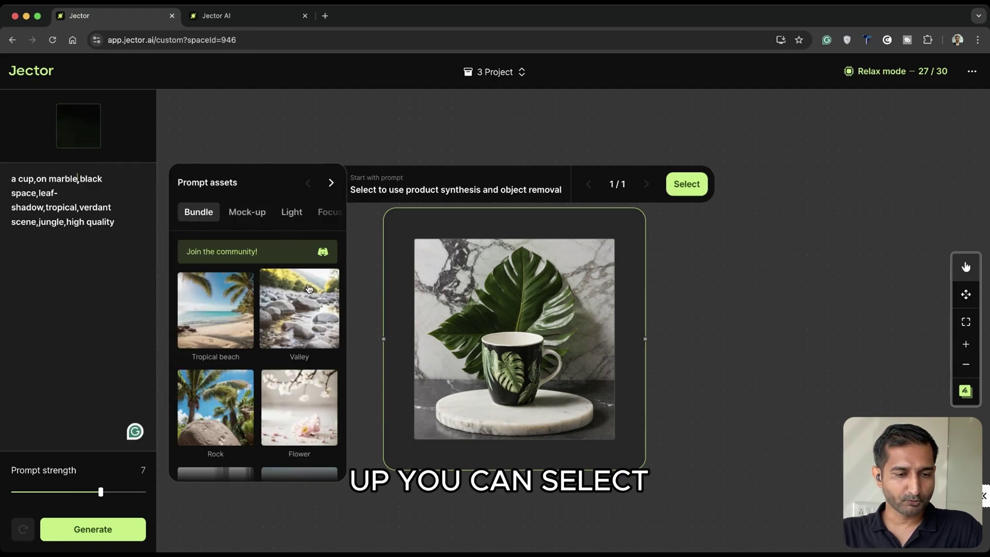
scroll(308, 288, down, 2)
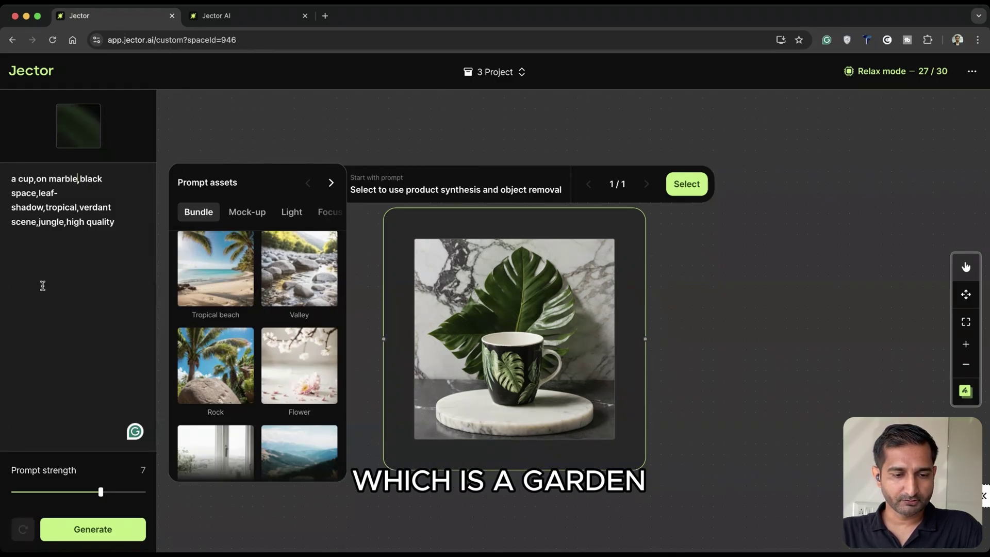
scroll(295, 361, down, 10)
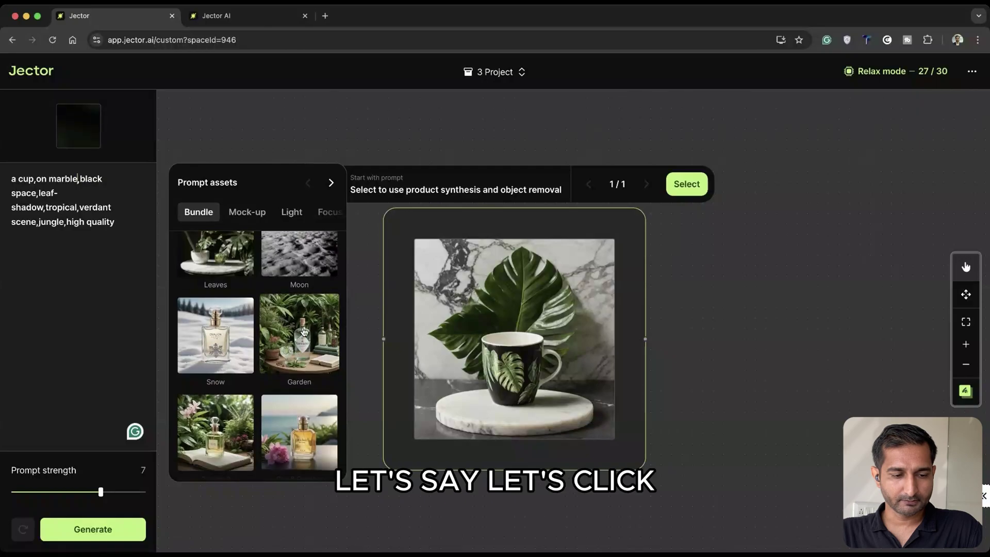
click(295, 362)
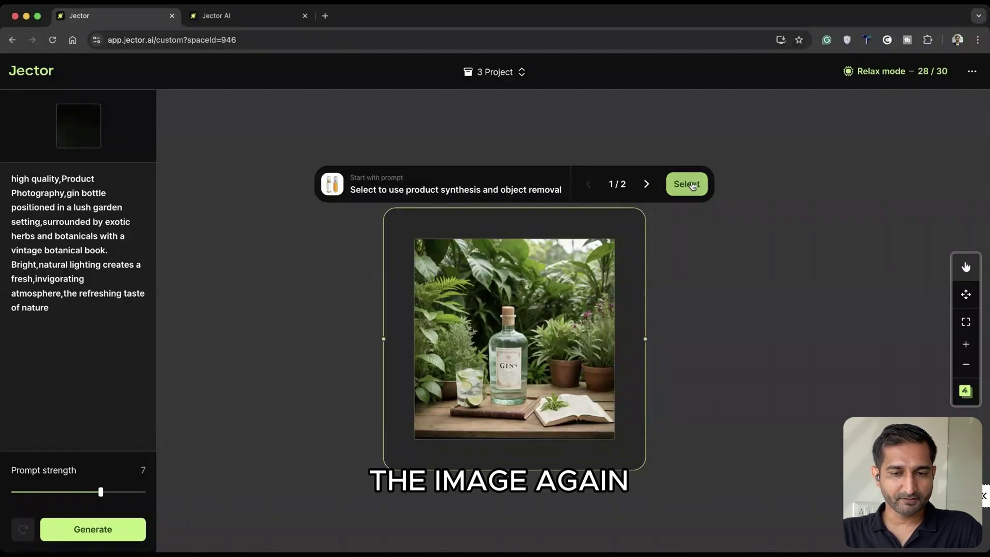
click(692, 184)
click(554, 305)
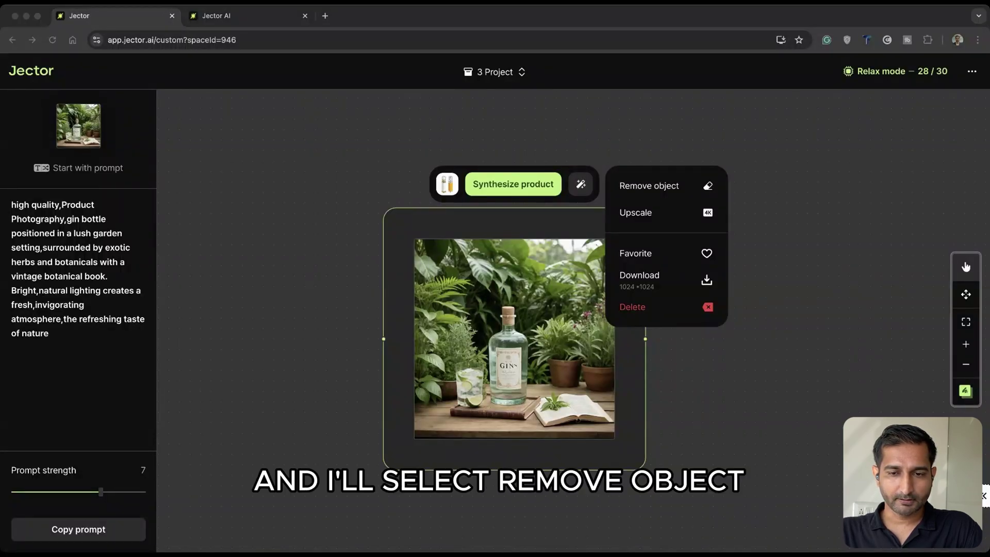
- Paint over the gin bottle with Remove object and erase it from the garden image
click(659, 189)
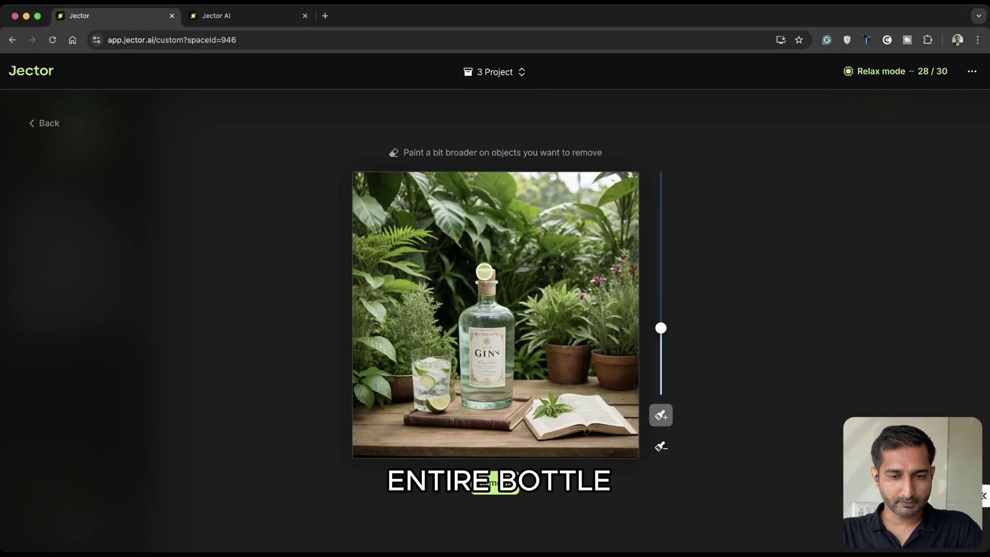
mouse_move(483, 270)
mouse_down()
mouse_move(484, 296)
mouse_move(499, 309)
mouse_move(422, 401)
mouse_move(447, 397)
mouse_move(437, 405)
mouse_move(428, 366)
mouse_move(432, 382)
mouse_up()
click(496, 484)
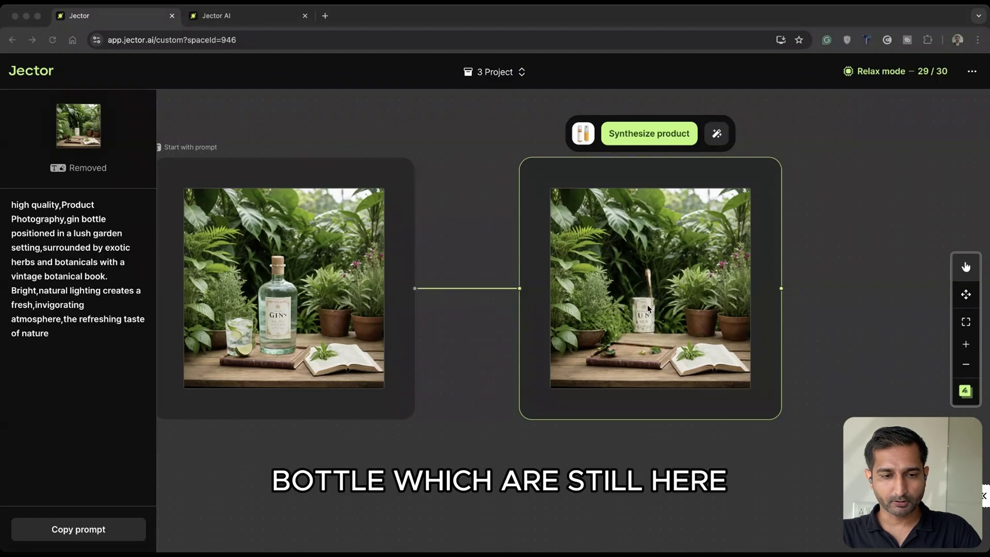
click(718, 140)
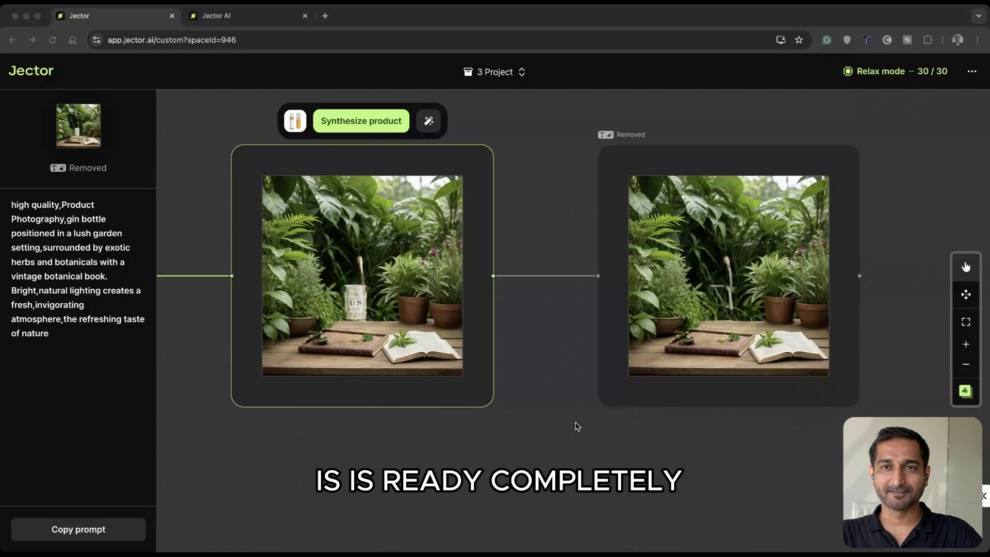
- Shrink the white and orange bottles onto the cleared garden image's wooden table and synthesize them
click(683, 279)
scroll(713, 237, up, 1)
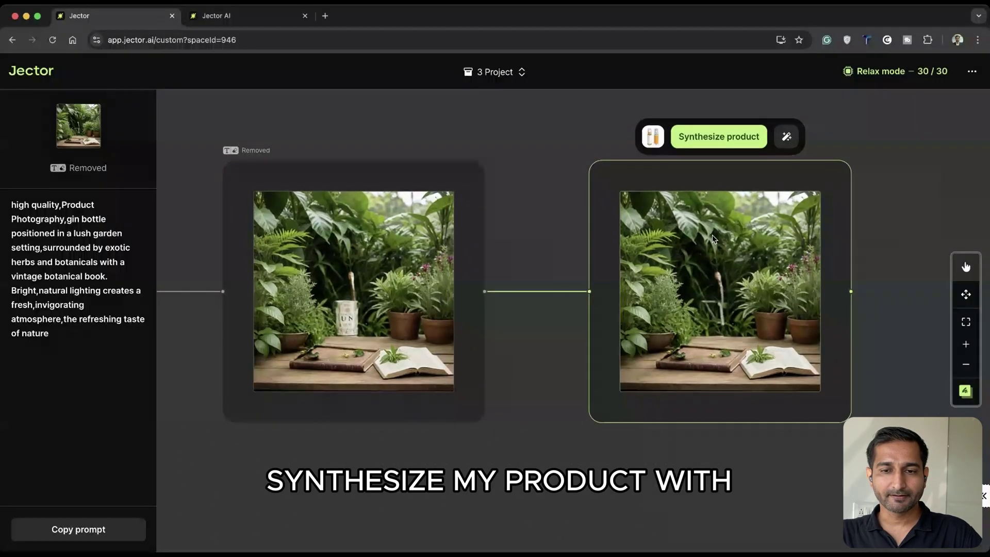
click(697, 137)
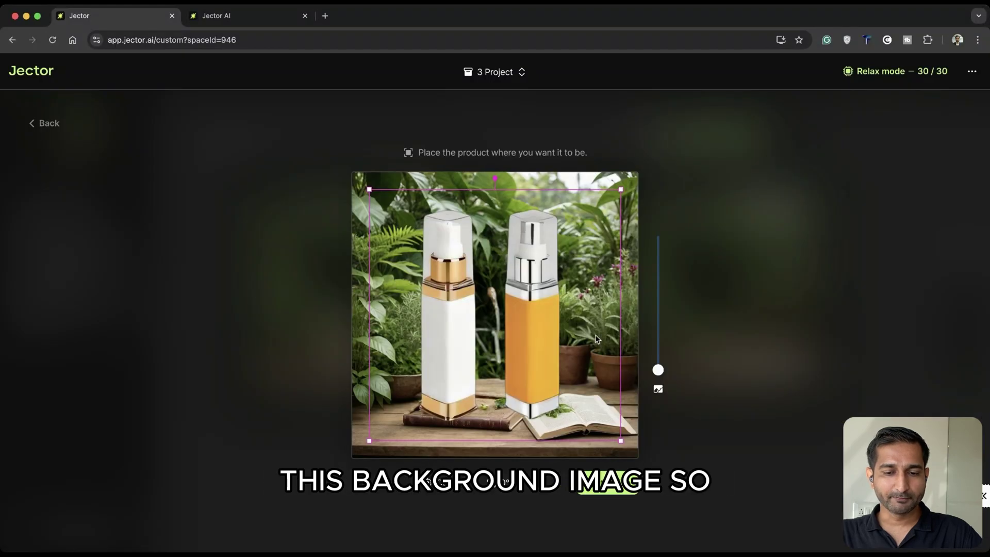
drag(540, 377, 531, 322)
drag(506, 351, 498, 355)
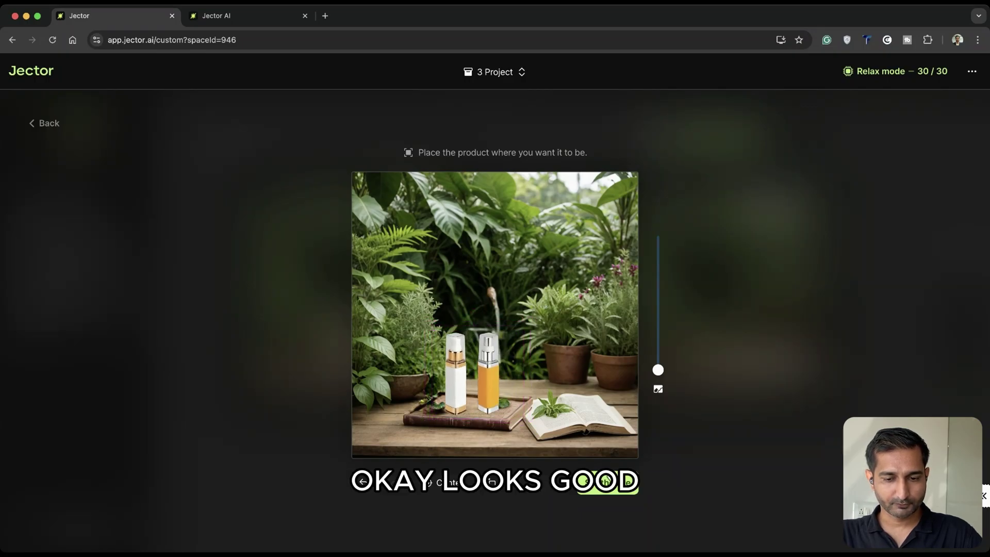
click(607, 485)
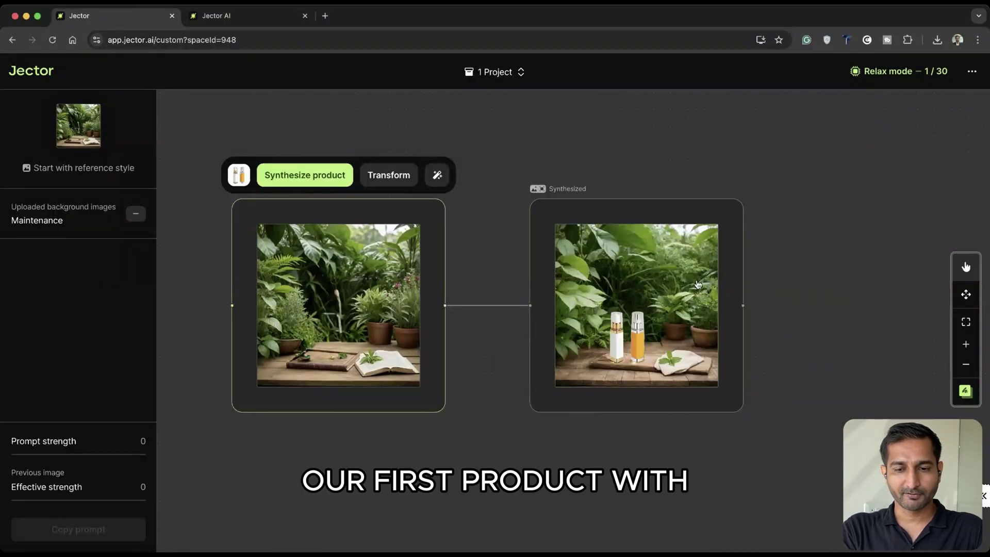
- Select the synthesized garden bottles image and branch a new Transform slot from it
scroll(698, 284, up, 5)
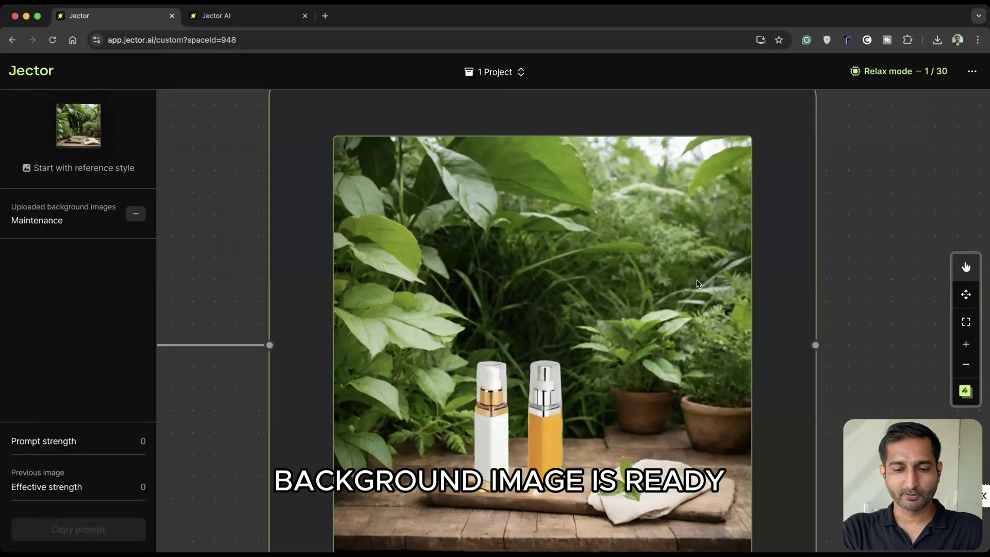
scroll(697, 284, down, 2)
click(665, 283)
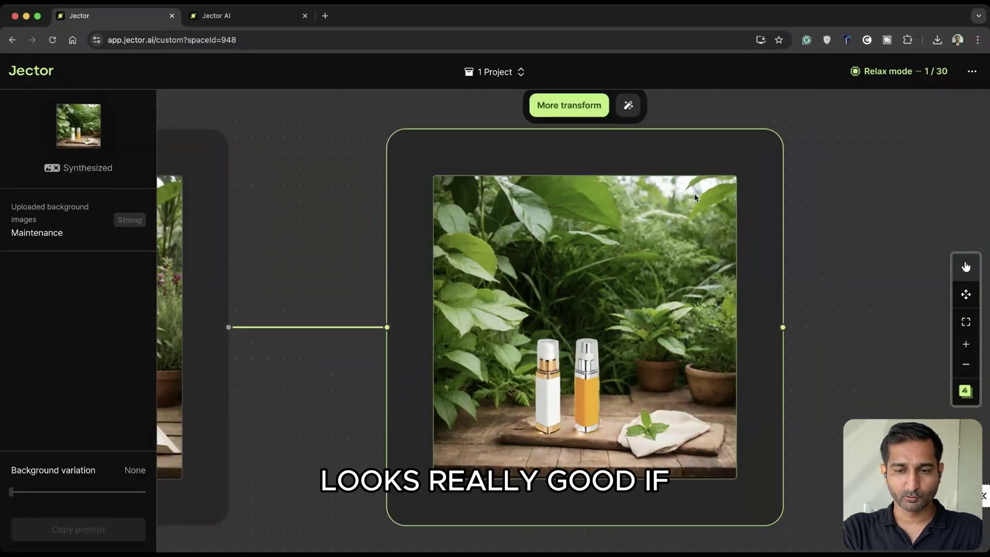
scroll(694, 194, up, 1)
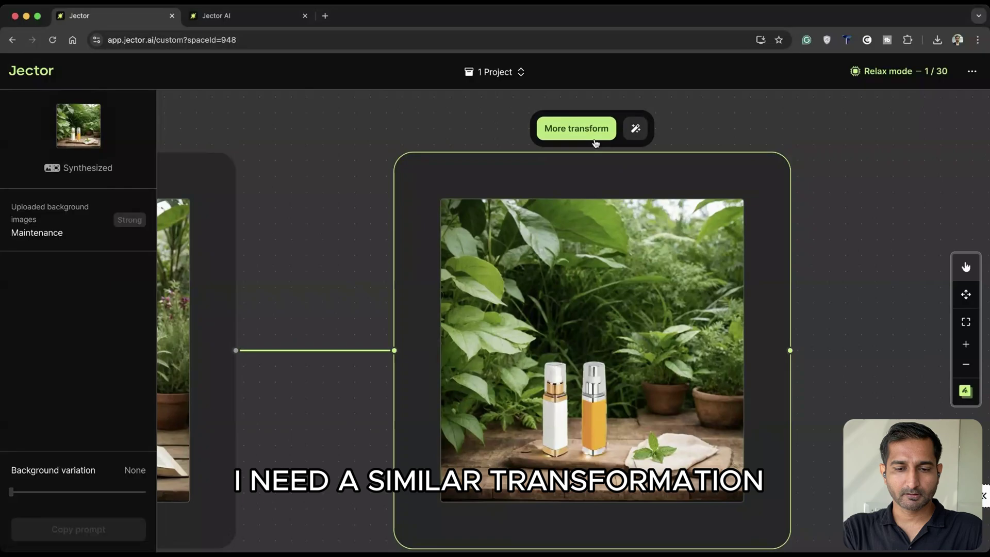
scroll(646, 270, down, 1)
scroll(646, 270, down, 1)
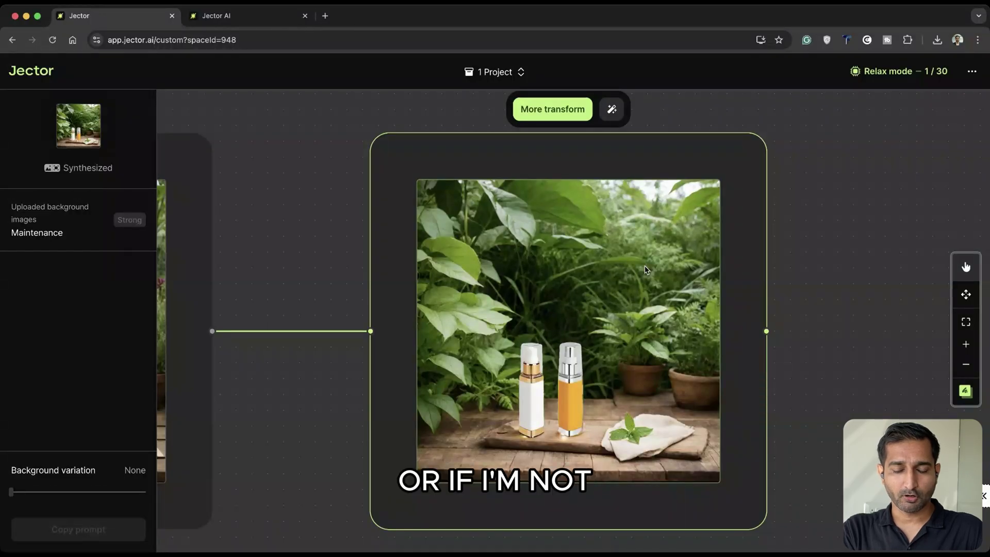
scroll(646, 270, right, 1)
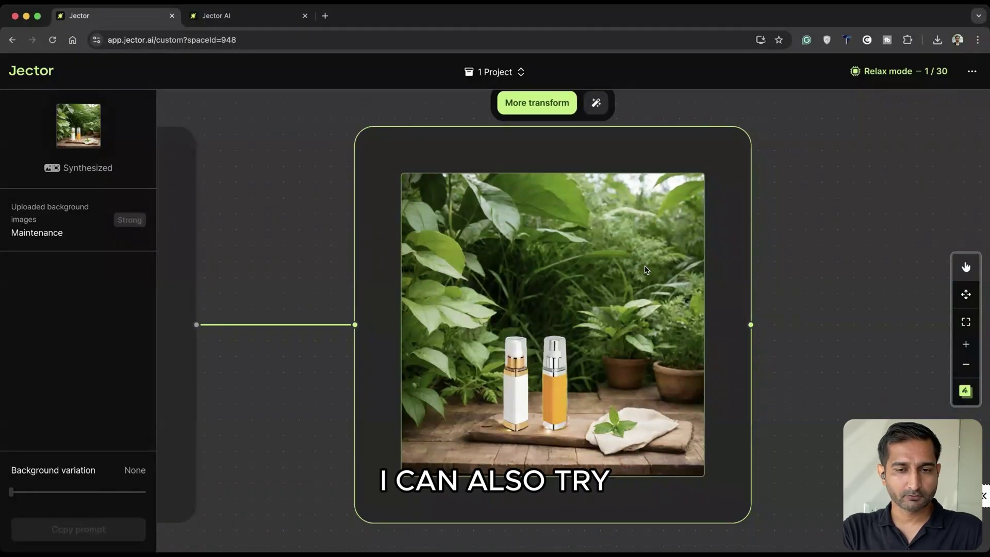
scroll(529, 127, up, 1)
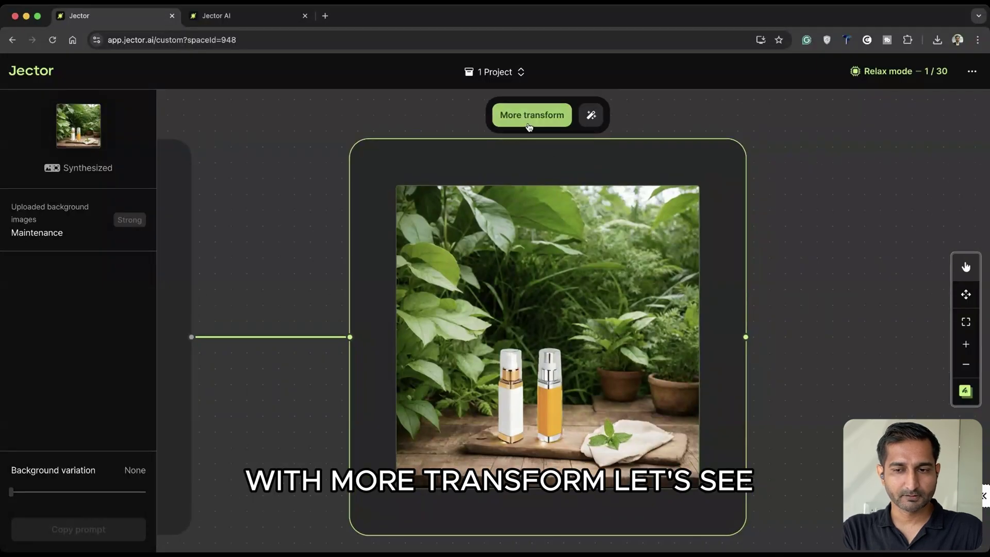
click(529, 125)
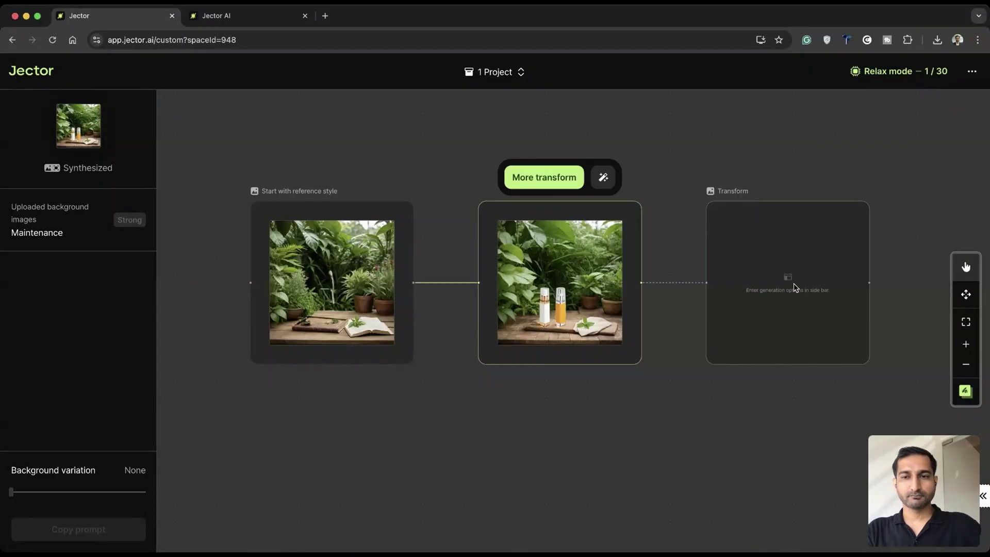
- Generate the transform with the Flower bundle prompt: sunny, branch, windy, falling petals in background
click(793, 283)
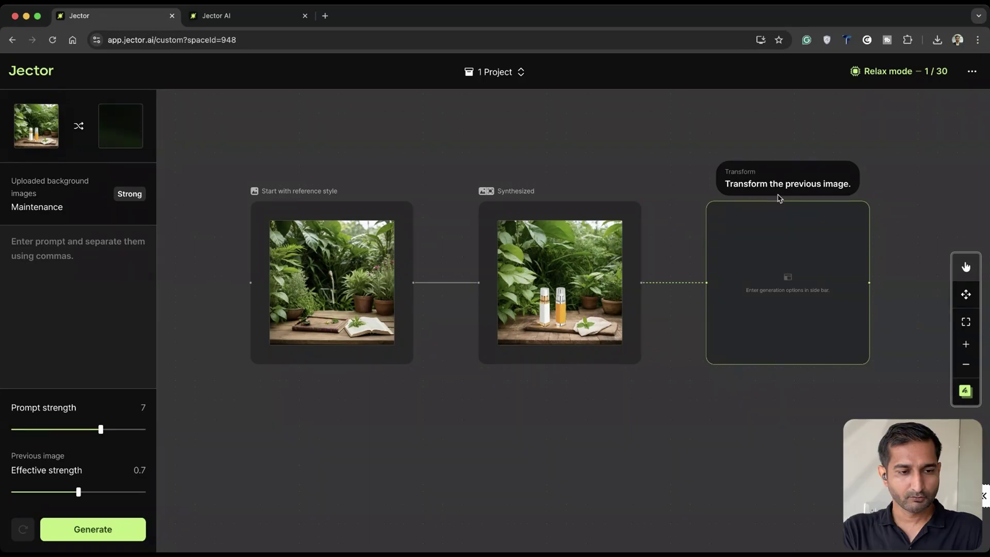
click(31, 242)
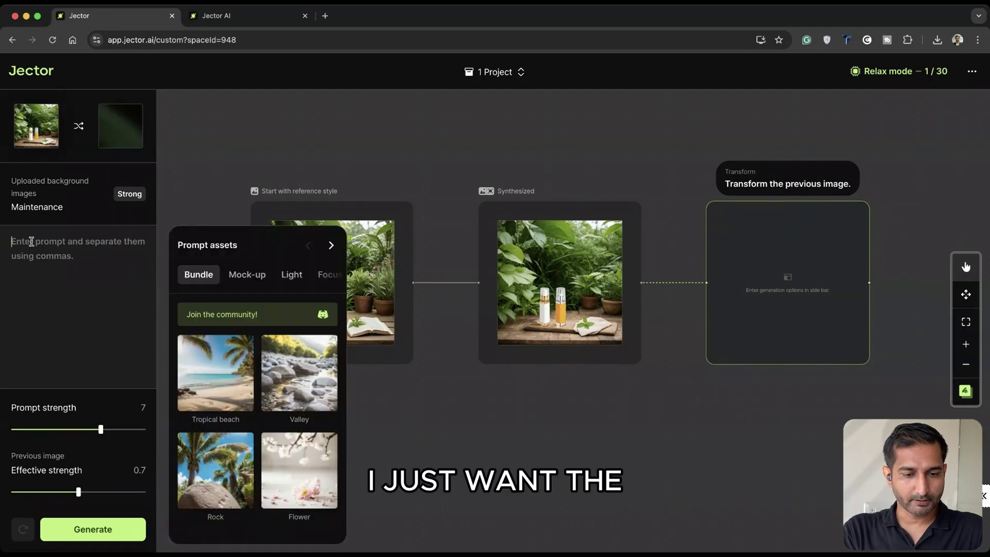
scroll(296, 390, down, 2)
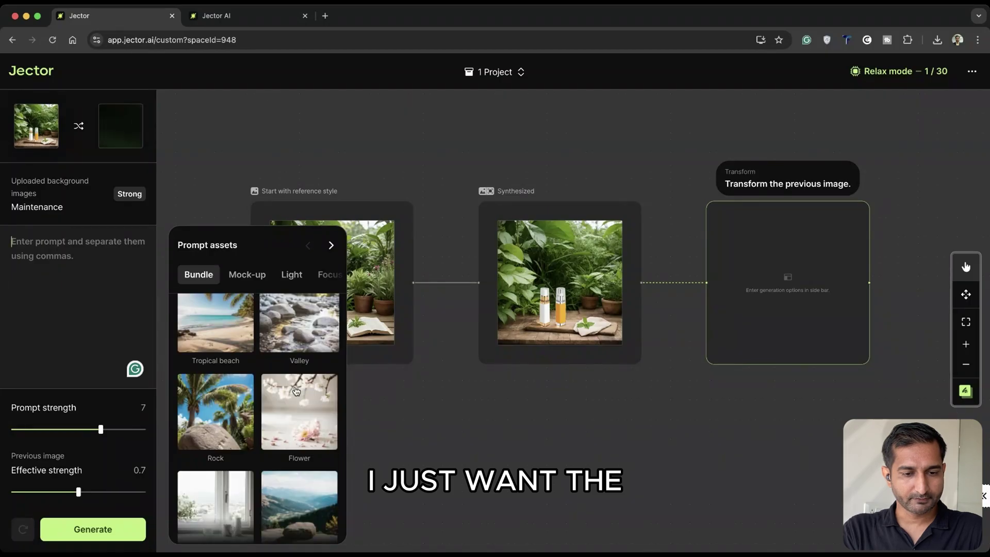
scroll(297, 390, down, 3)
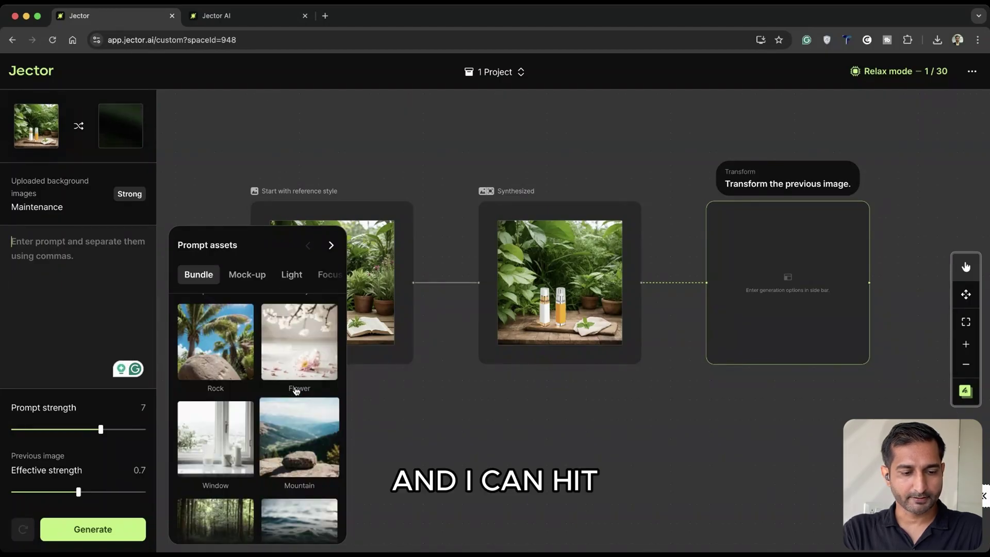
click(305, 365)
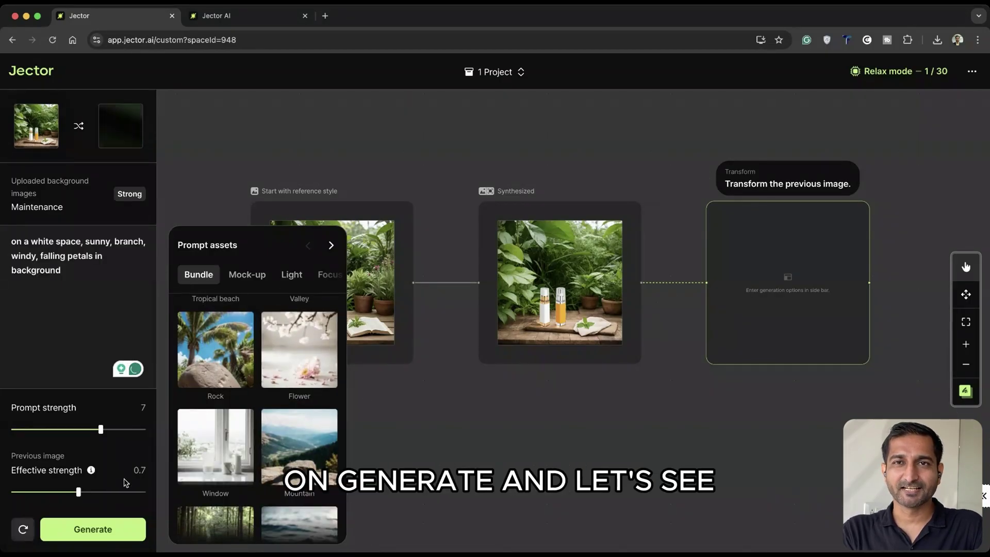
click(98, 529)
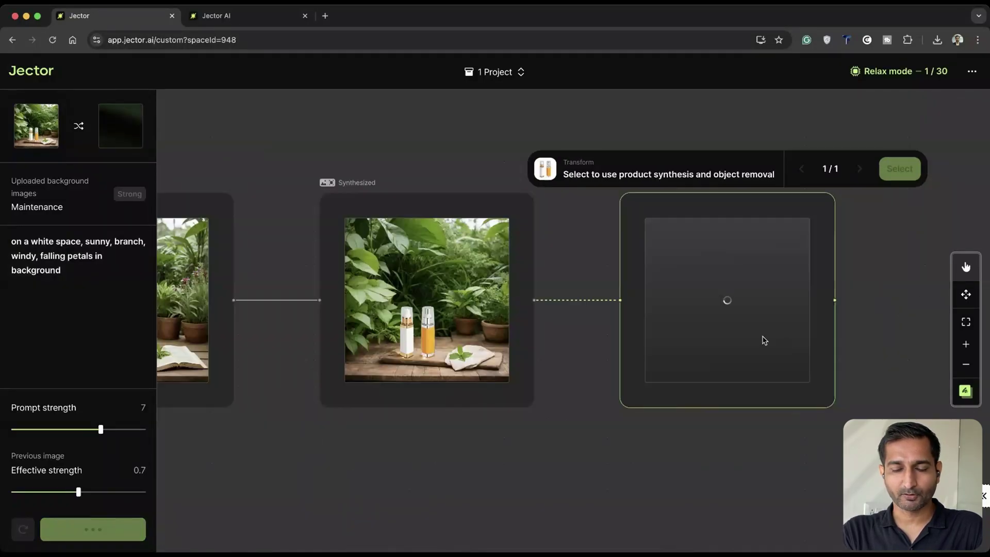
- Glance at the synthesized image's actions, then pan the board to show the golden-background Removed image's details
click(453, 237)
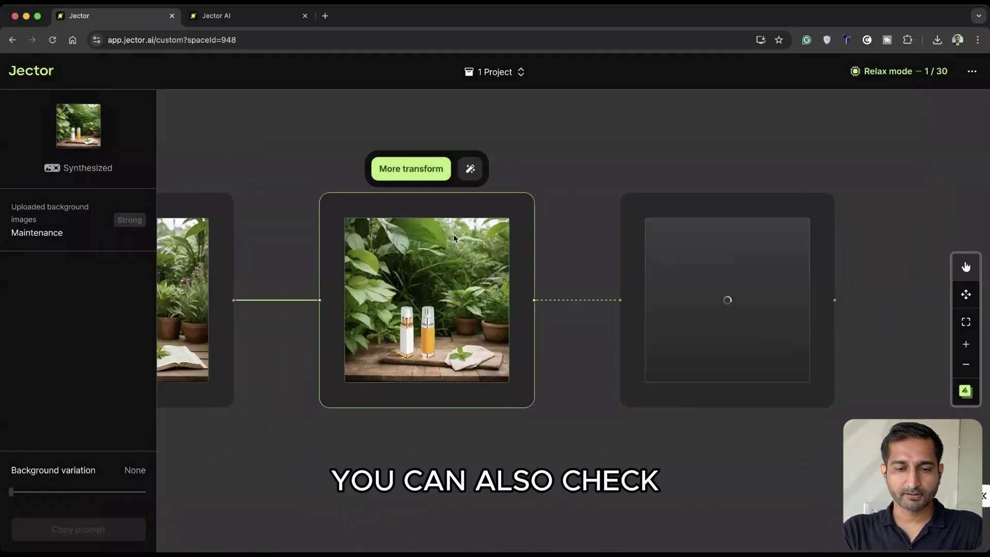
click(471, 169)
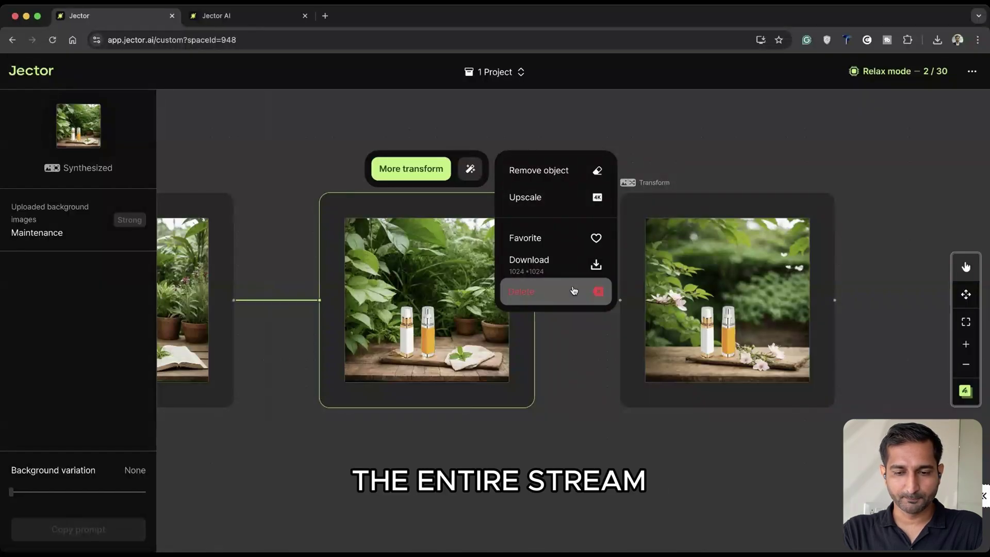
click(617, 534)
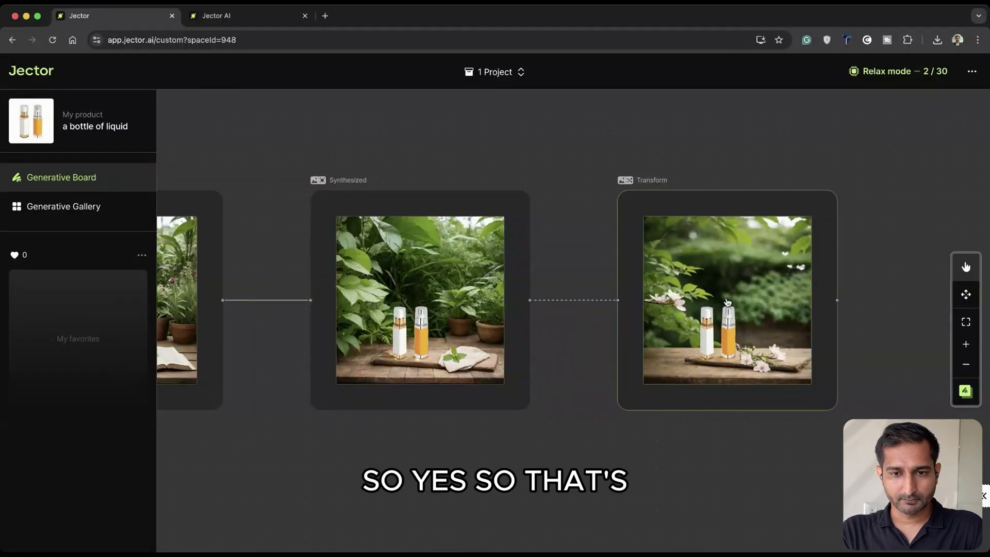
scroll(727, 302, up, 5)
scroll(725, 299, right, 4)
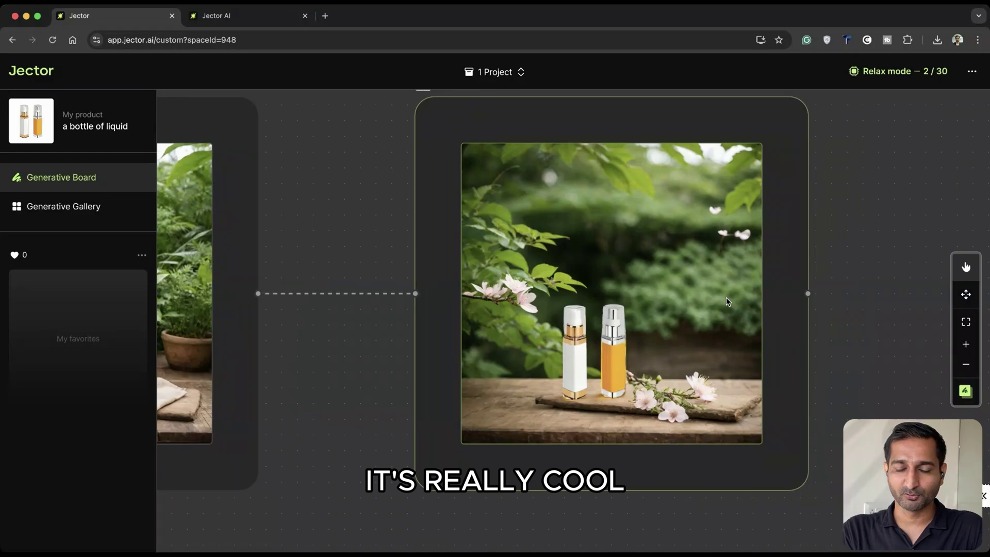
scroll(664, 282, down, 5)
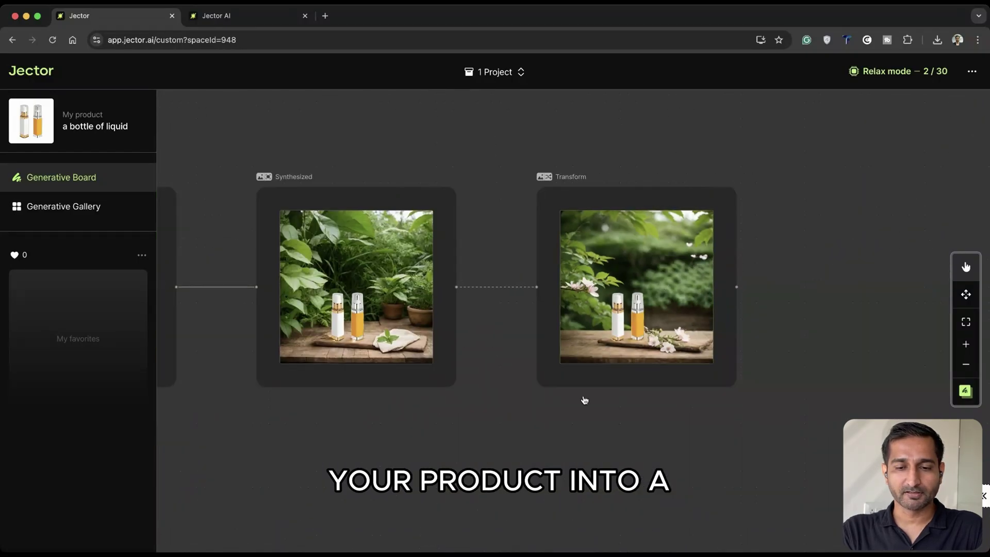
scroll(638, 339, up, 6)
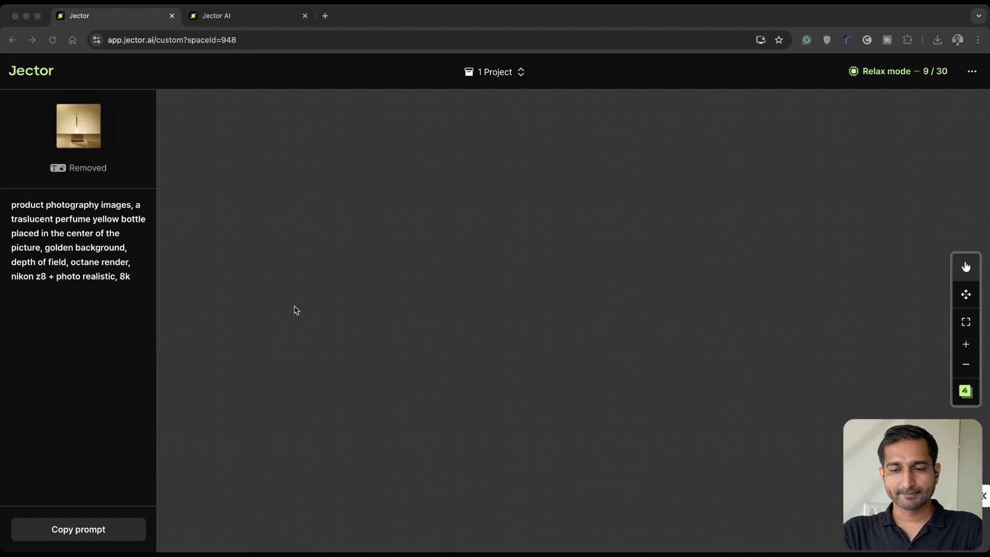
- Generate a prompt-based forest river background with an empty wooden table on a terrace
click(124, 285)
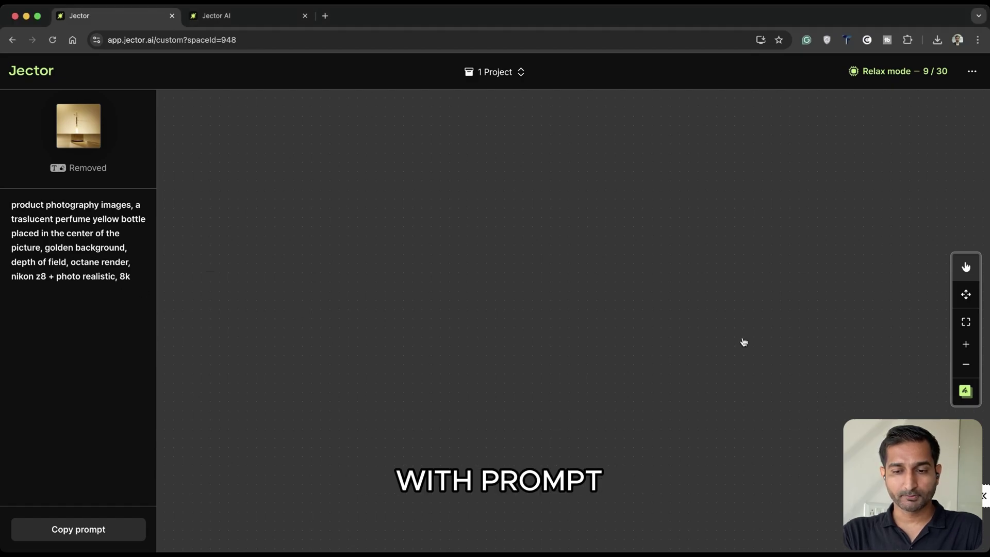
click(966, 391)
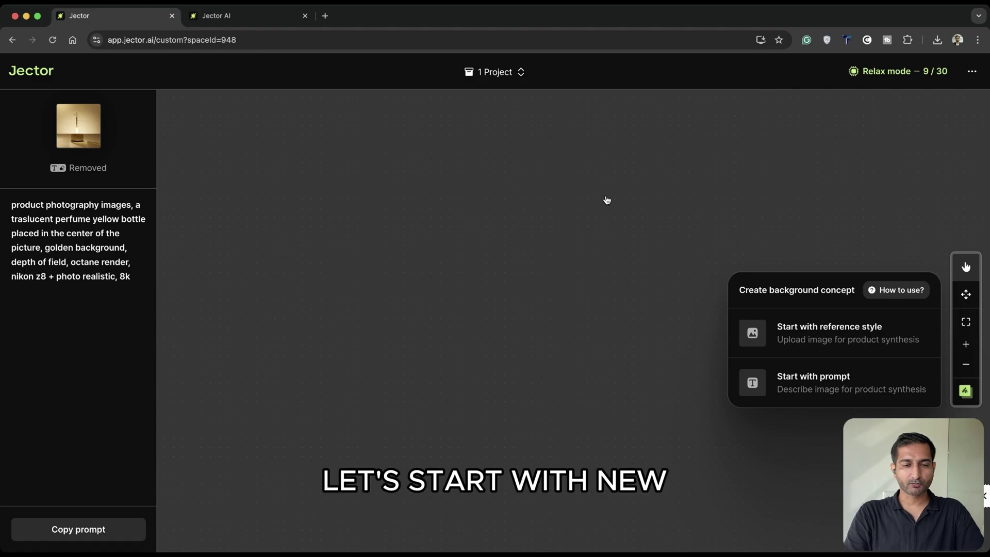
click(838, 384)
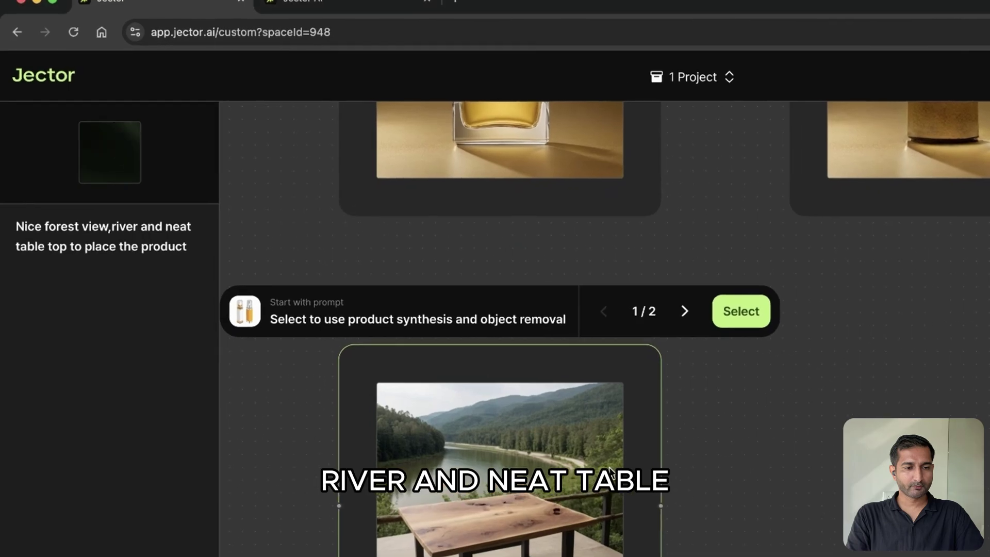
scroll(609, 470, up, 3)
scroll(609, 470, down, 3)
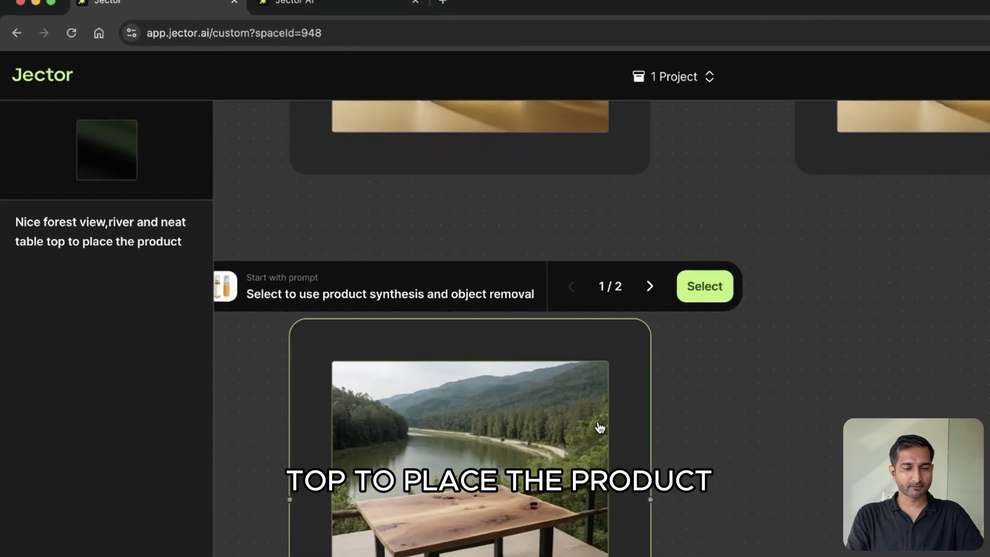
scroll(646, 186, down, 3)
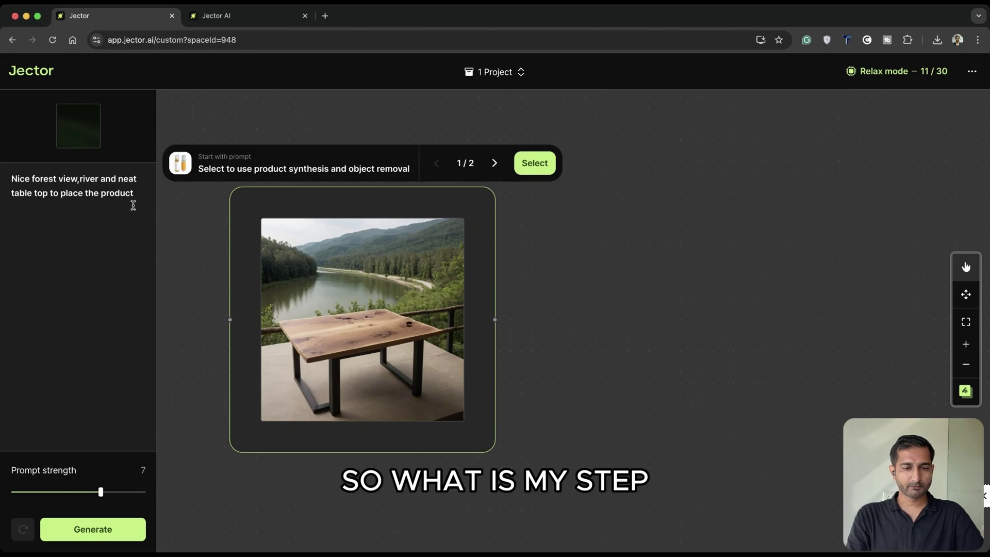
scroll(329, 310, up, 2)
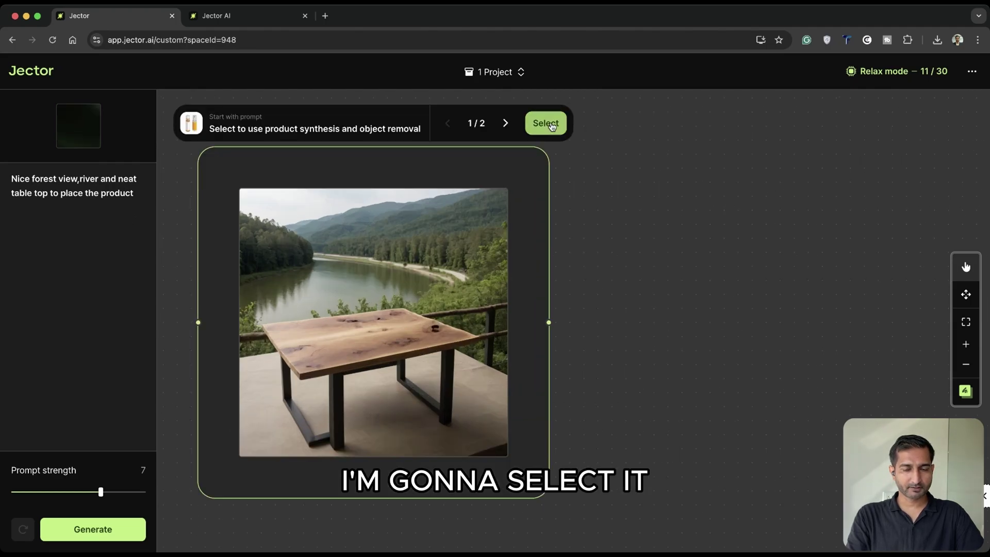
- Use the riverside table image as background and size the two bottles onto its tabletop
click(552, 127)
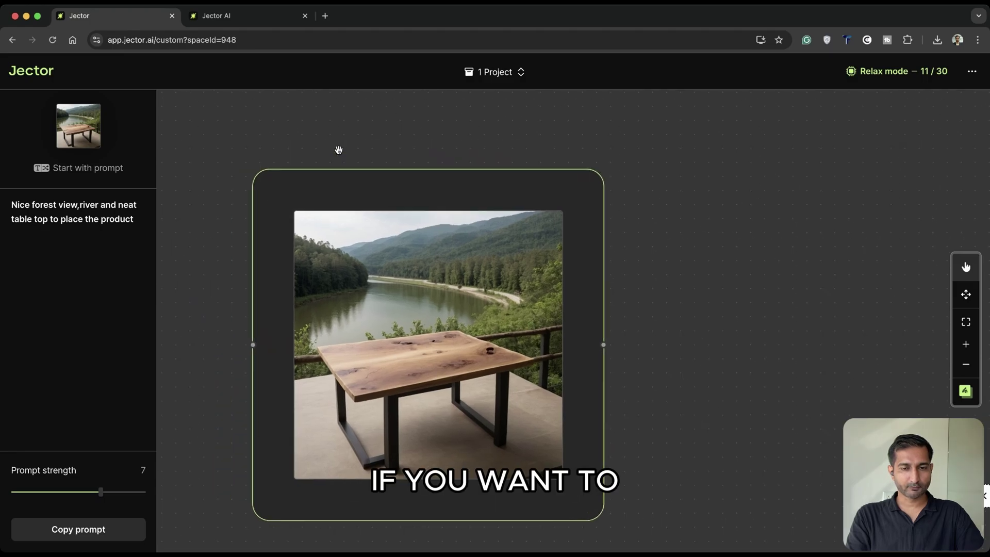
click(466, 151)
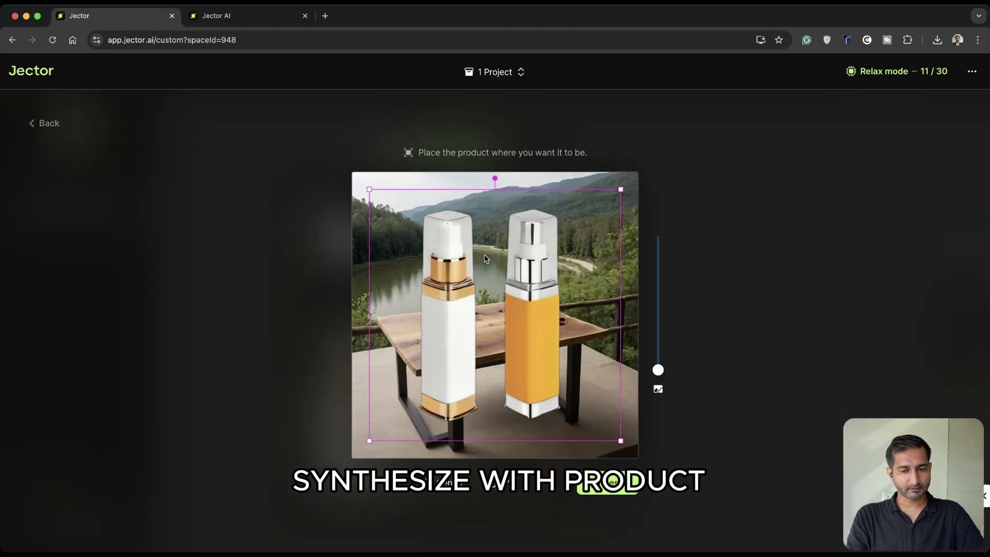
drag(622, 442, 510, 295)
drag(440, 236, 492, 283)
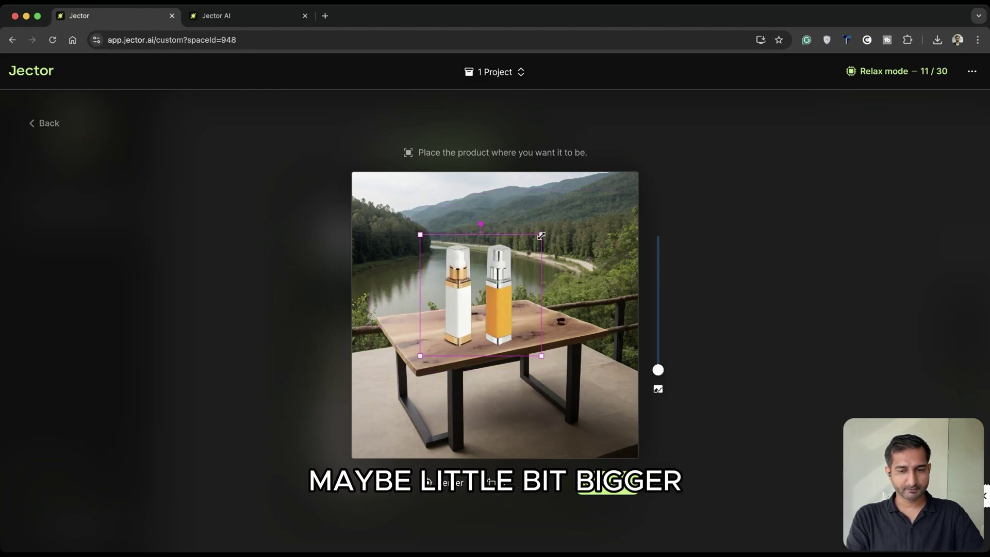
drag(541, 235, 549, 227)
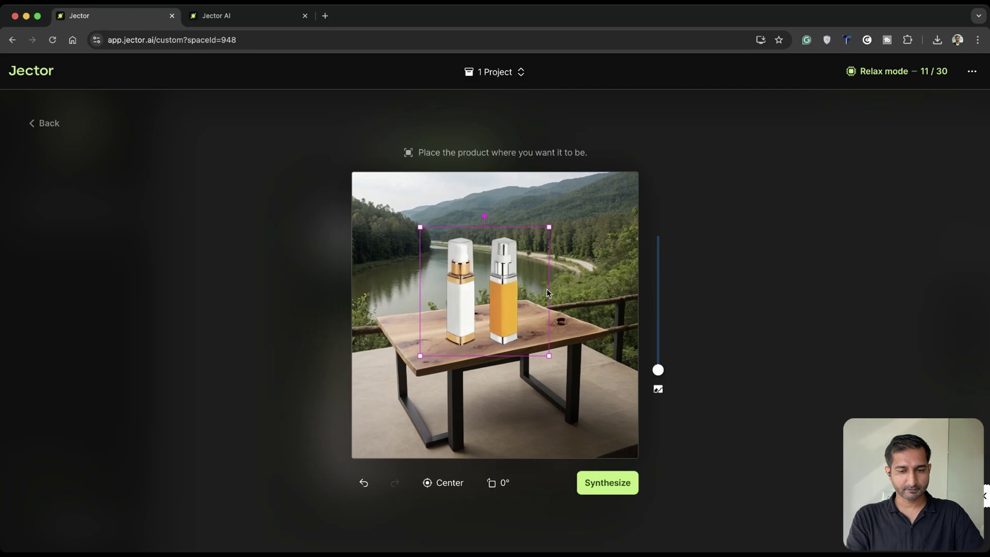
drag(513, 318, 512, 311)
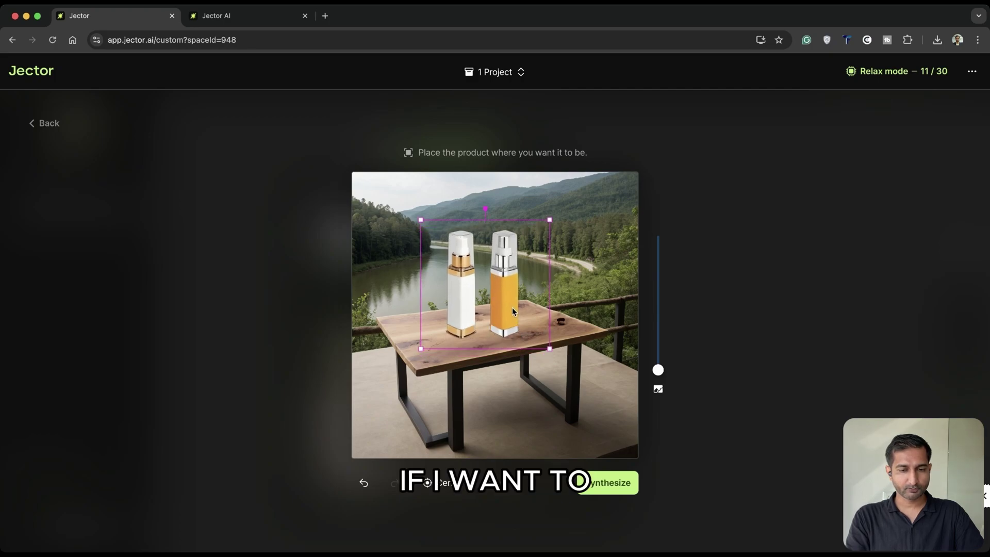
- Fine-tune the bottles upright, slightly smaller and right on the table, then synthesize them
click(501, 484)
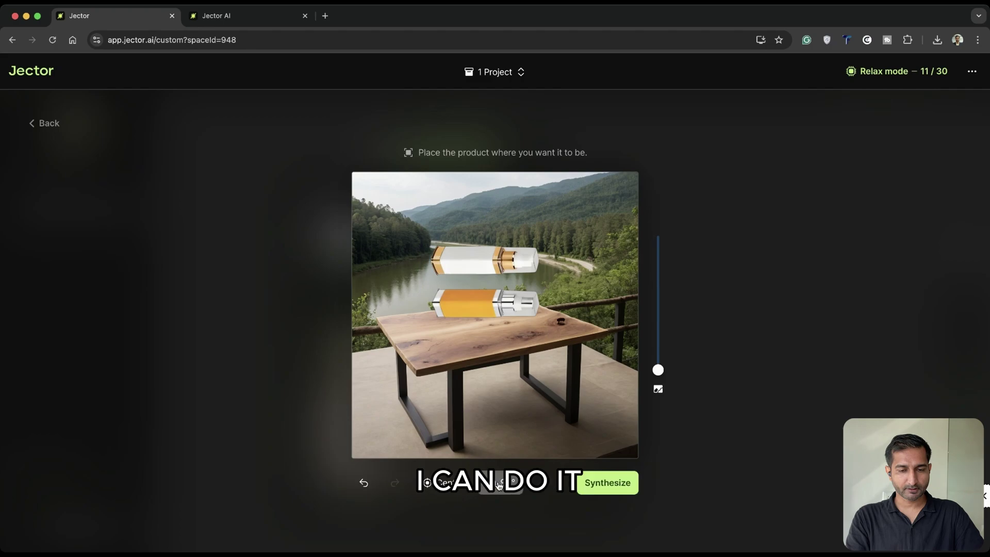
click(501, 484)
click(501, 484)
click(501, 484)
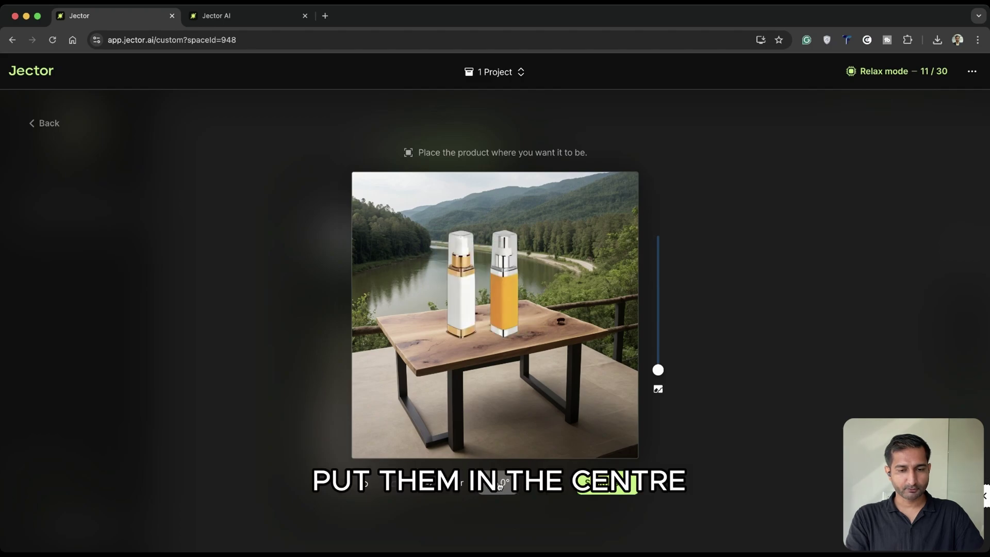
mouse_move(495, 308)
mouse_down()
mouse_move(505, 339)
mouse_move(505, 315)
mouse_move(493, 308)
mouse_up()
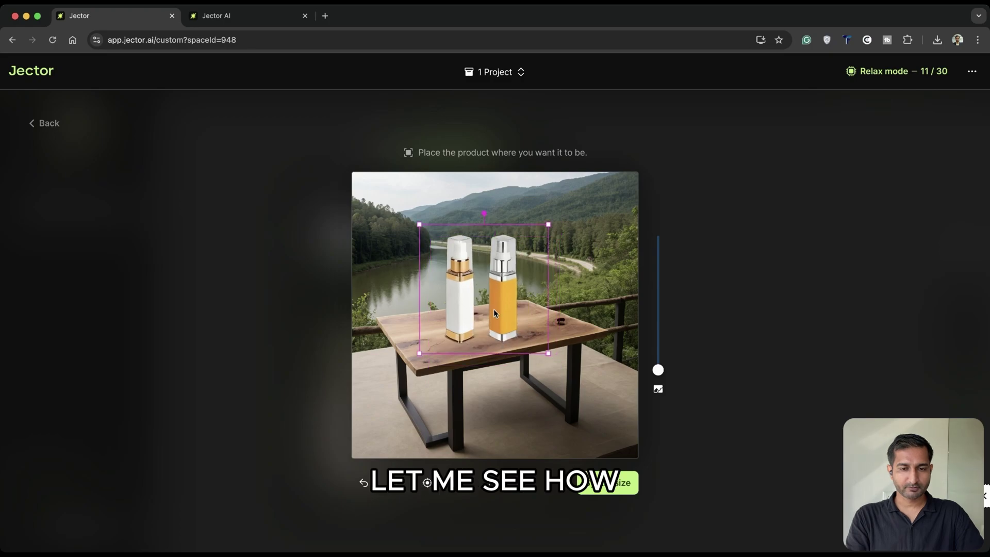
drag(547, 222, 518, 248)
drag(470, 277, 487, 274)
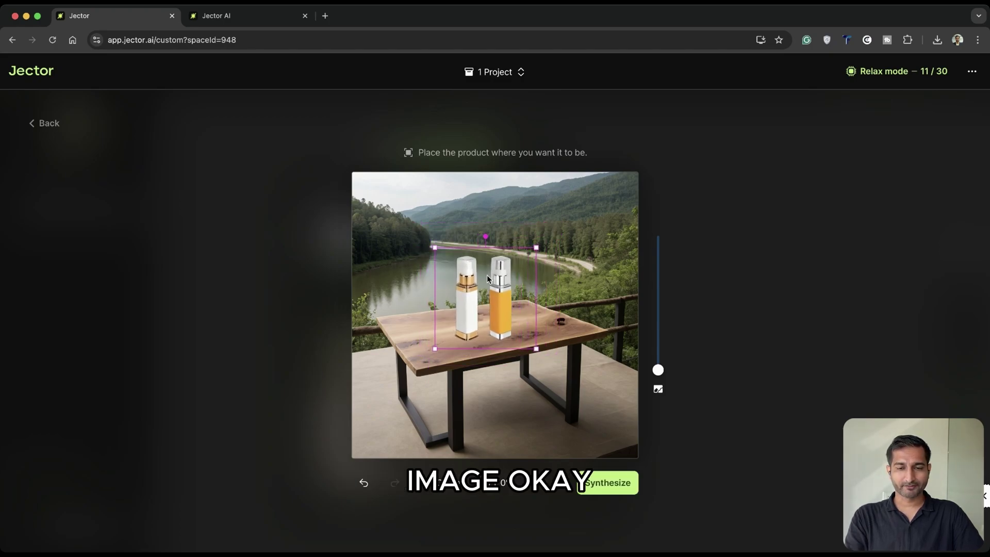
click(607, 482)
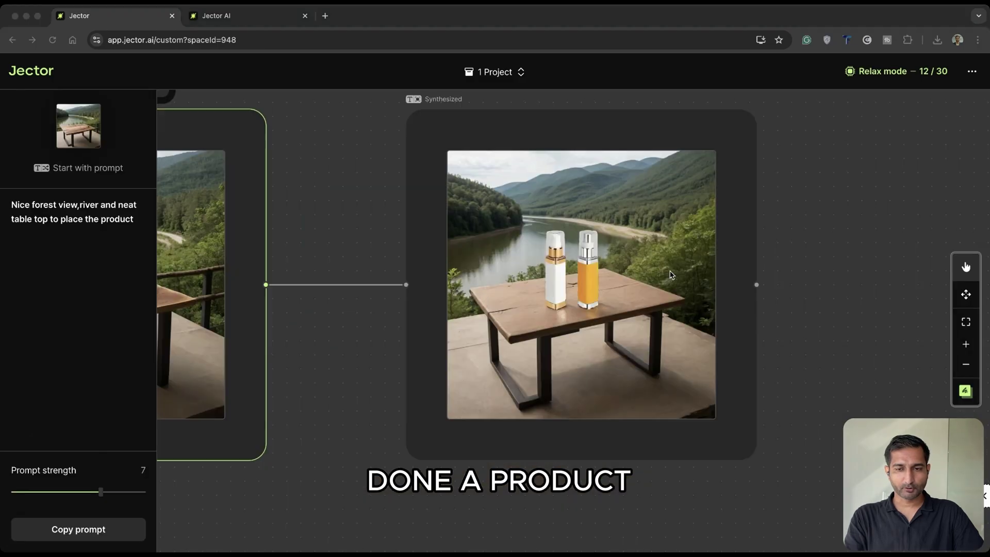
- Select the finished riverside product shot, review its extra actions, then deselect it
click(698, 190)
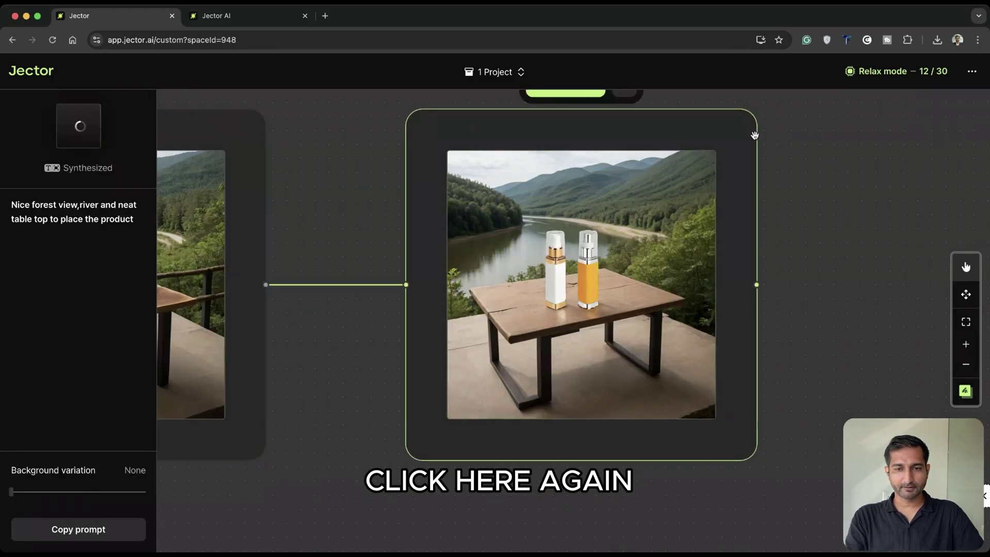
click(628, 114)
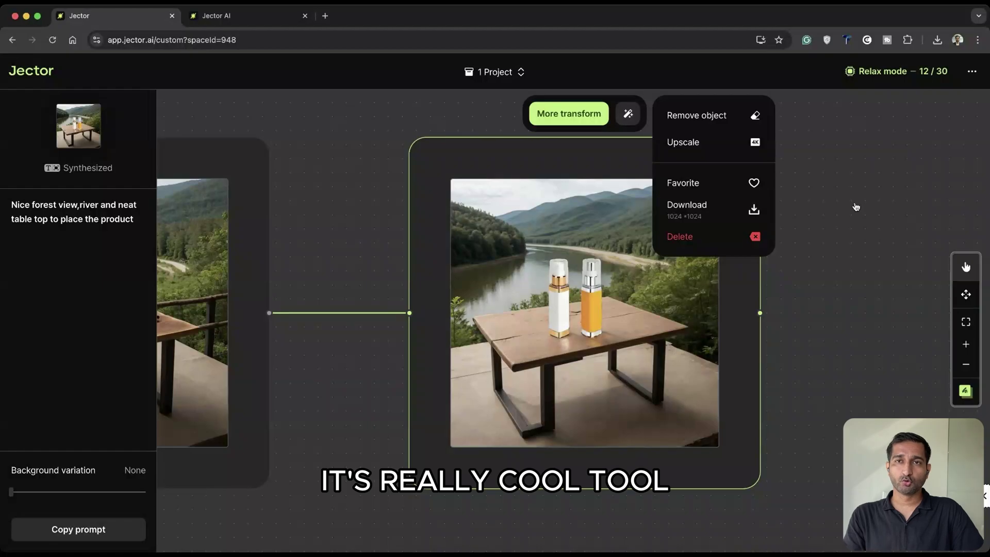
click(855, 207)
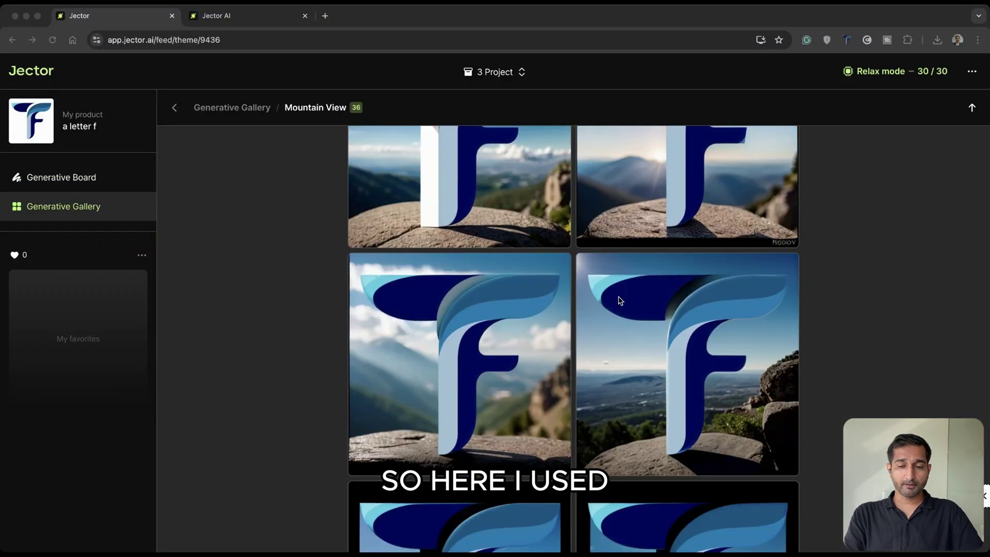
- Scroll through the 36 Mountain View images of the blue F logo
scroll(618, 300, down, 5)
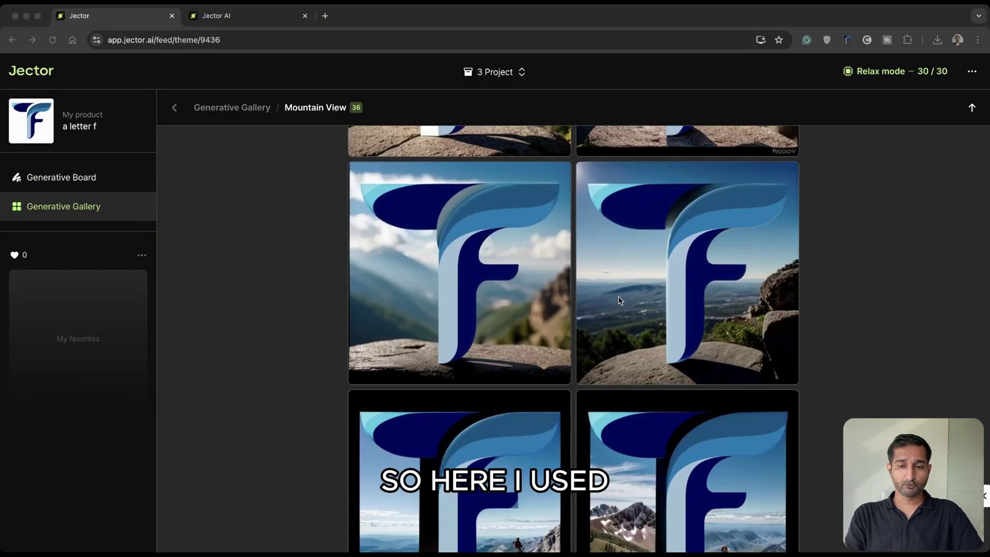
scroll(619, 300, down, 2)
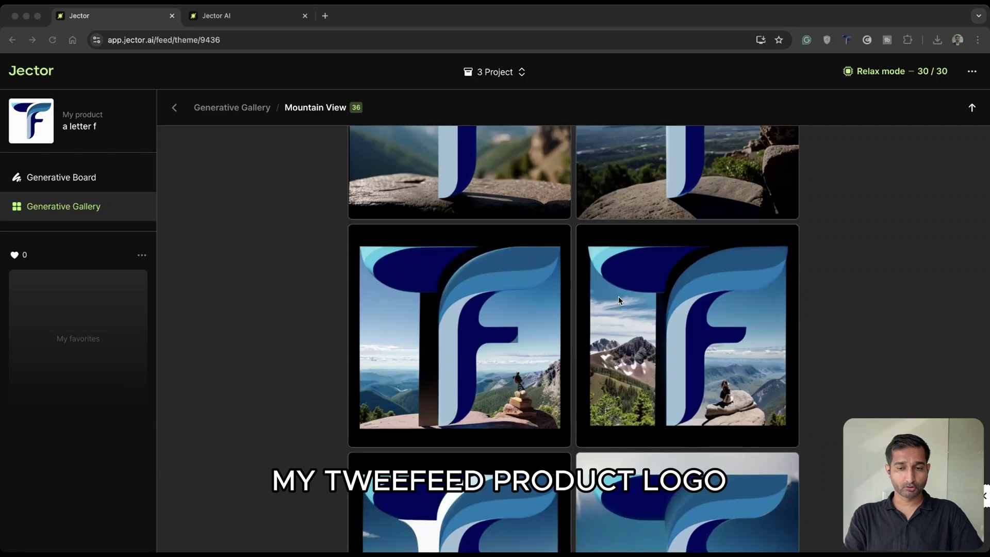
scroll(619, 301, down, 2)
scroll(619, 300, down, 2)
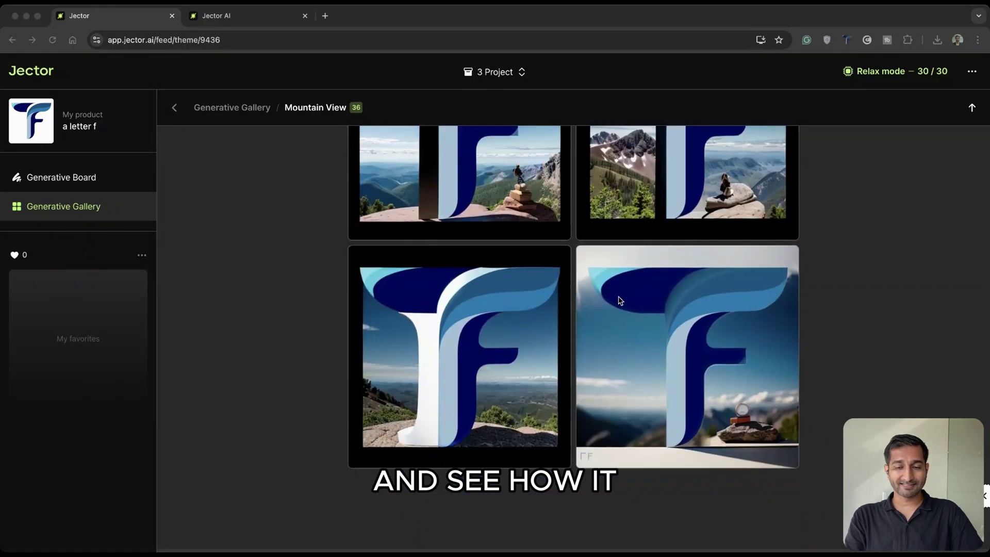